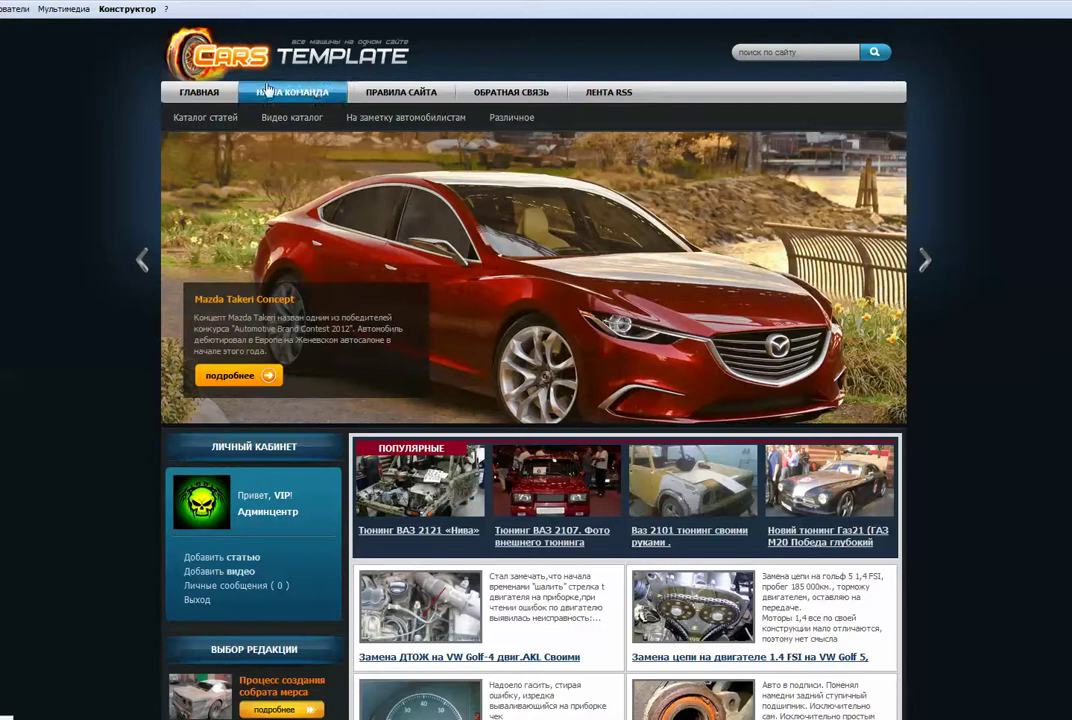
# Examine the navigation bar's dropdown submenus and the captioned car slider on the home page
pyautogui.moveTo(170, 126)
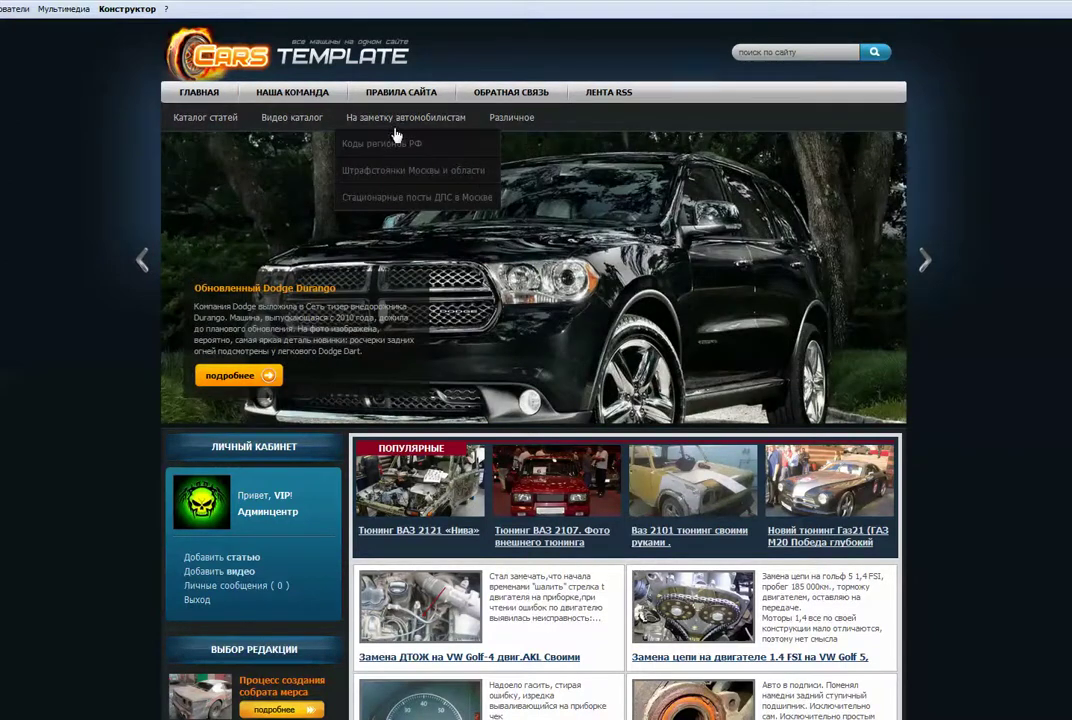
pyautogui.moveTo(512, 120)
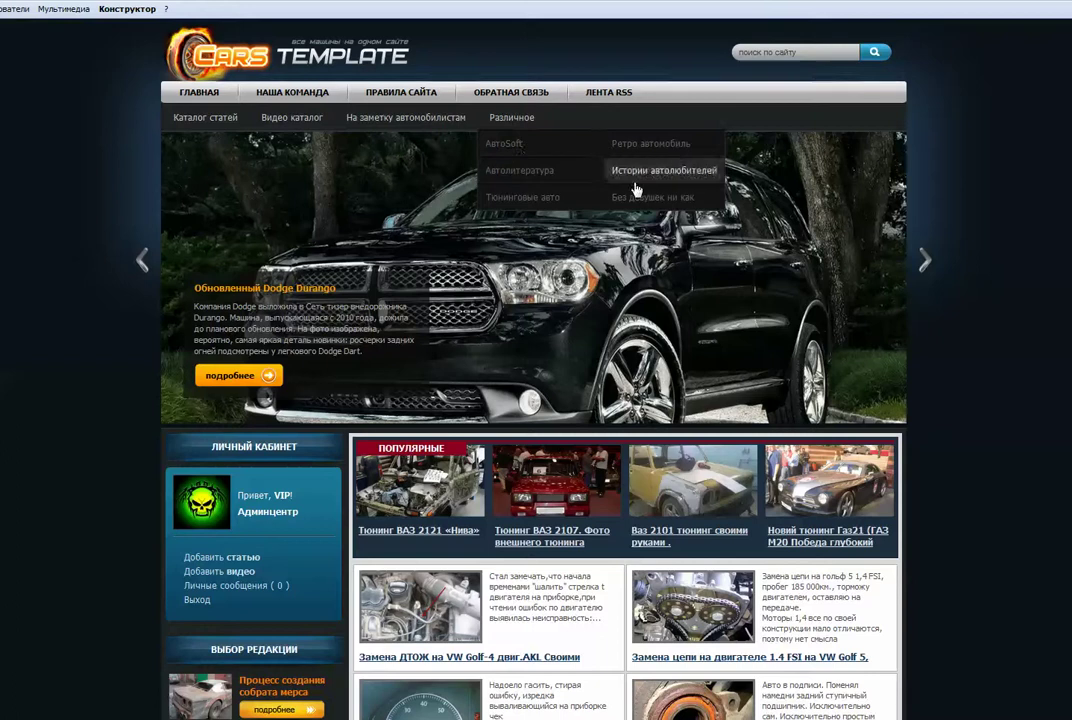
pyautogui.moveTo(270, 114)
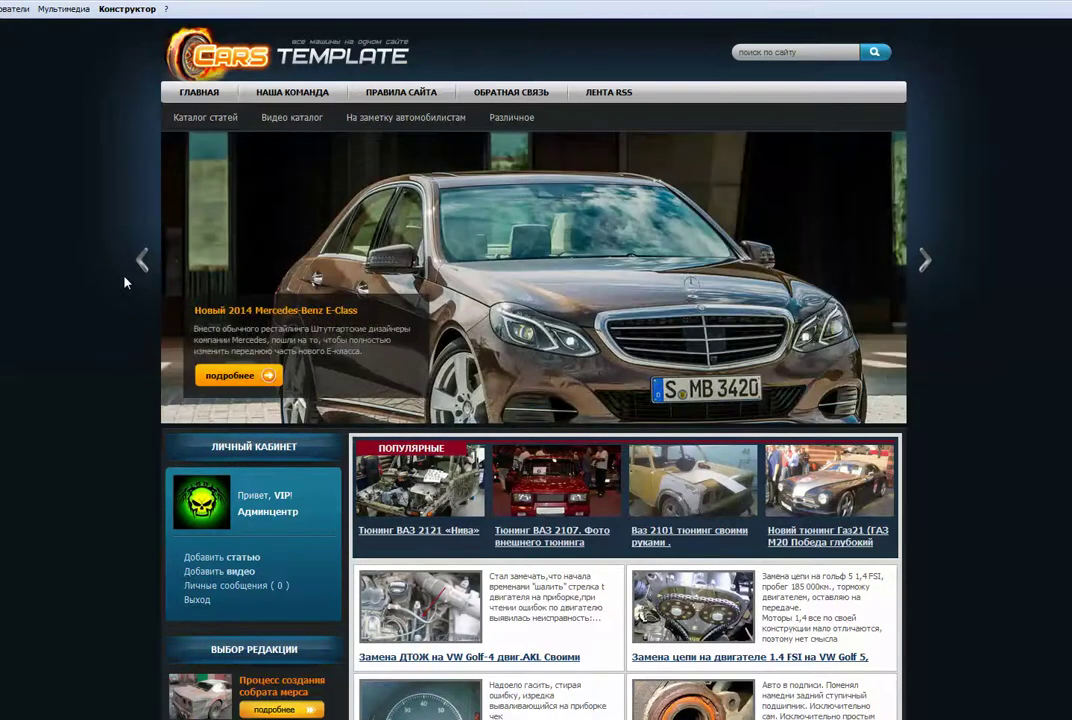
pyautogui.moveTo(136, 290); pyautogui.dragTo(299, 367)
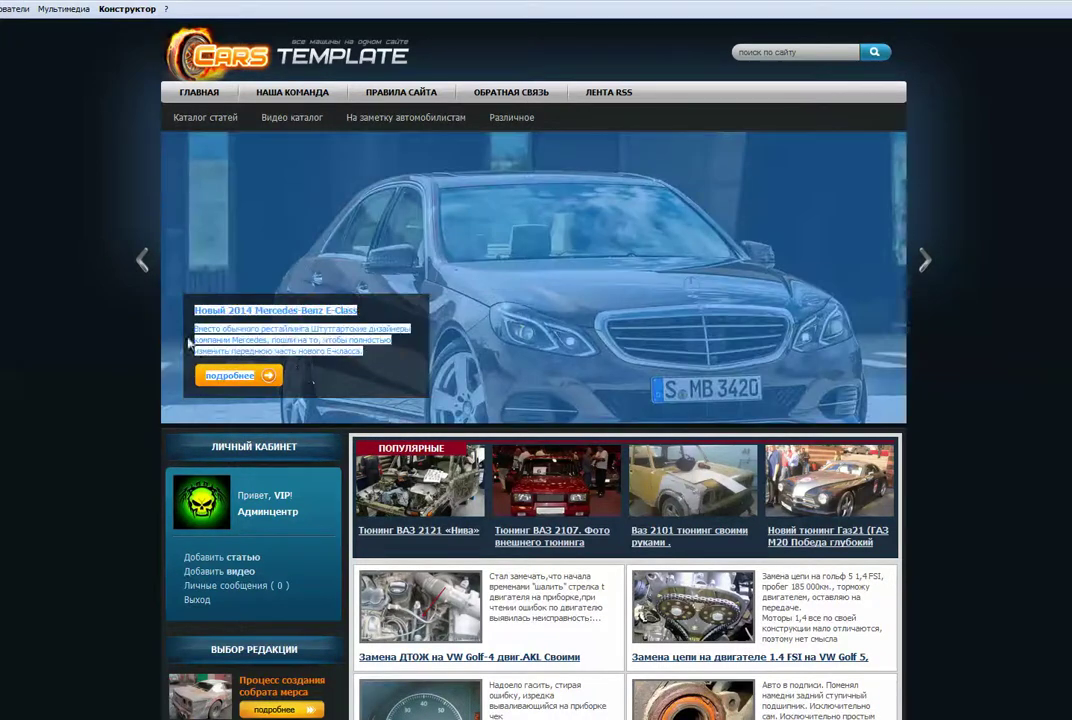
pyautogui.click(52, 232)
pyautogui.moveTo(211, 118)
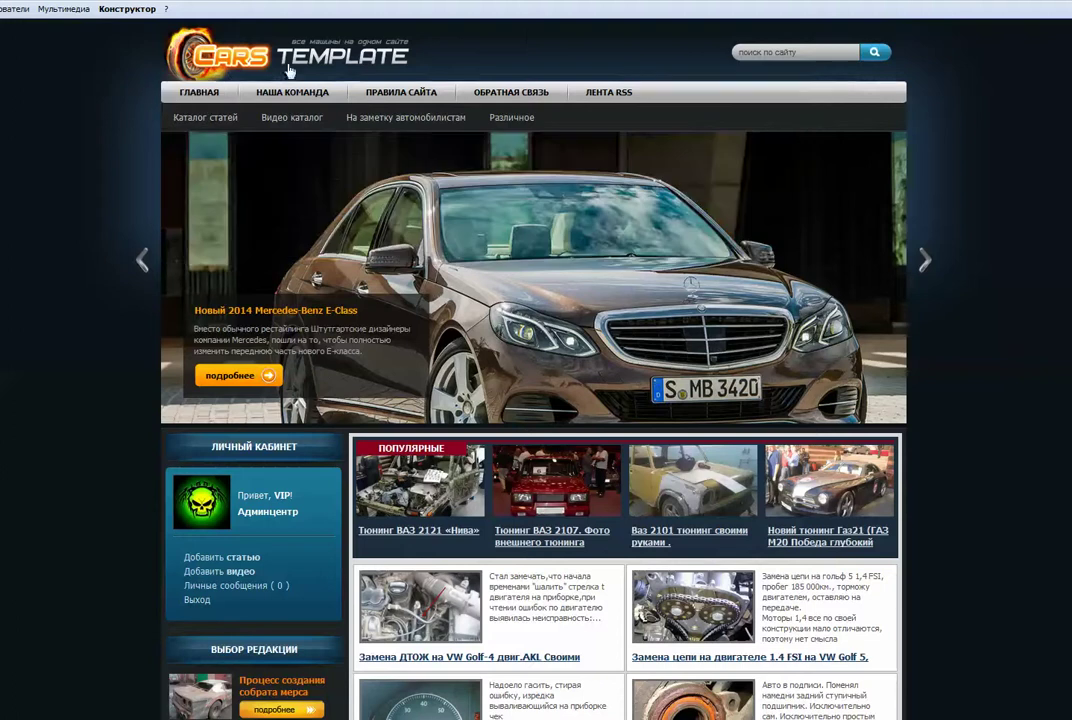
# Search the site for "Тюнинг"
pyautogui.click(797, 50)
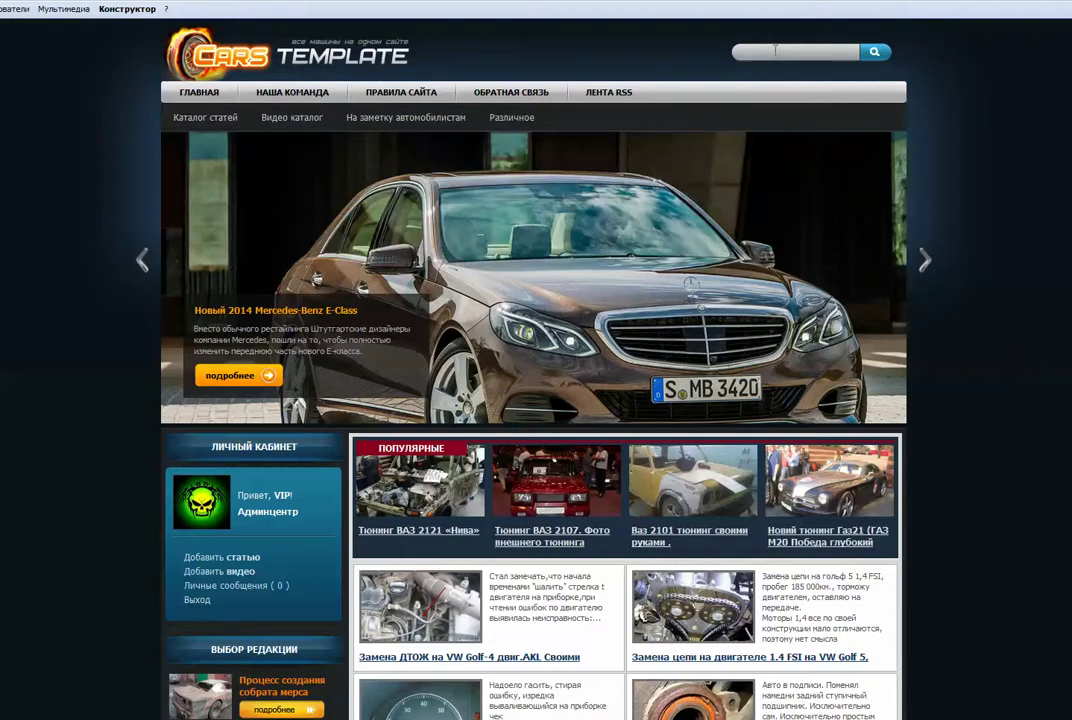
pyautogui.write('N')
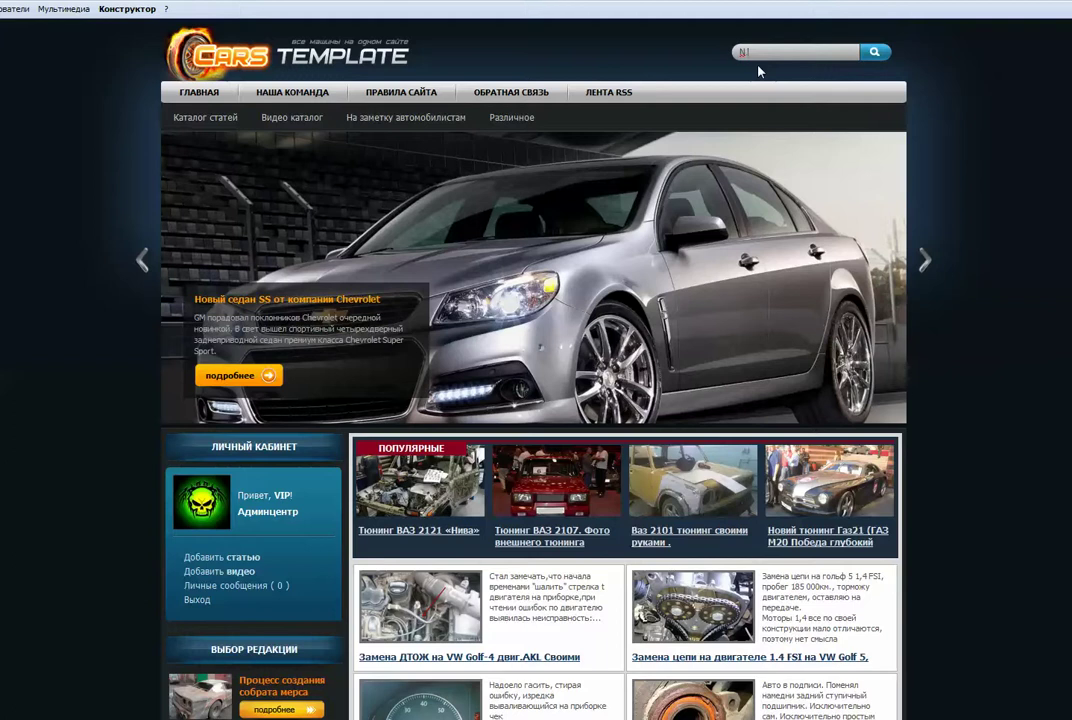
pyautogui.press('BackSpace')
pyautogui.write('Тюнинг')
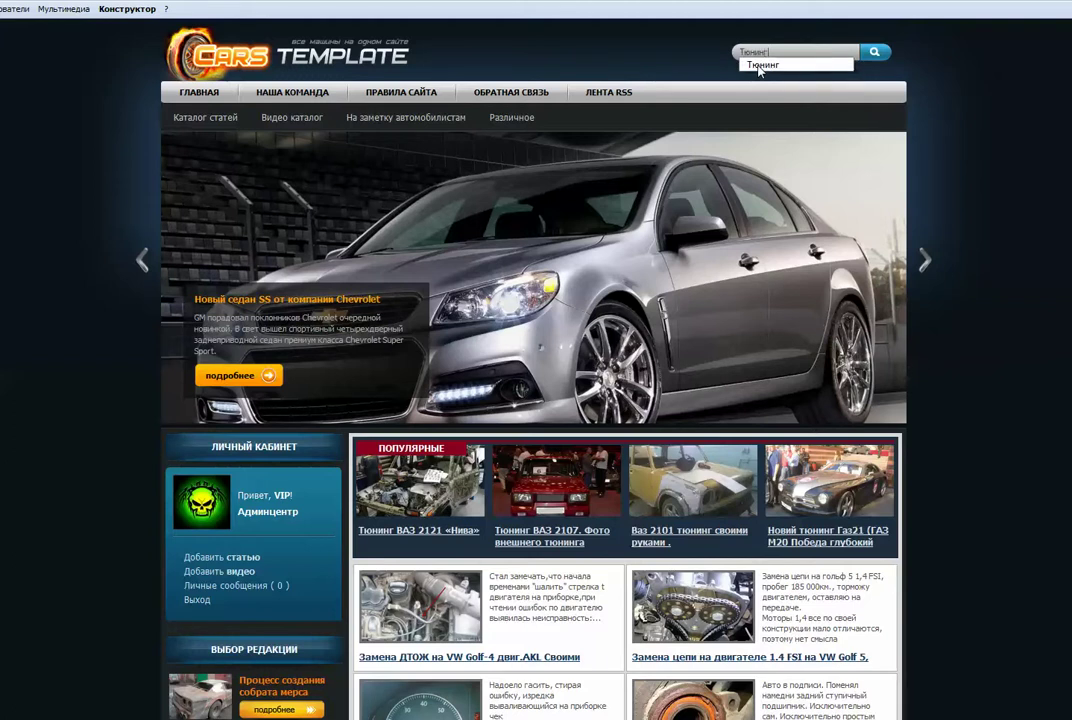
pyautogui.click(758, 65)
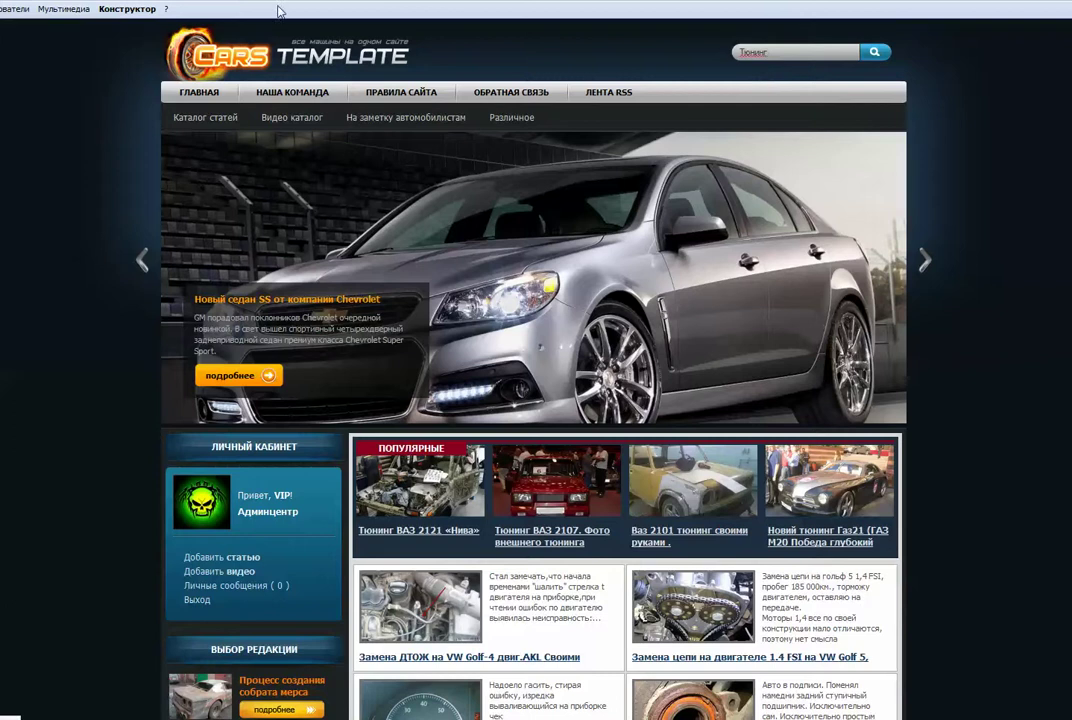
pyautogui.press('Return')
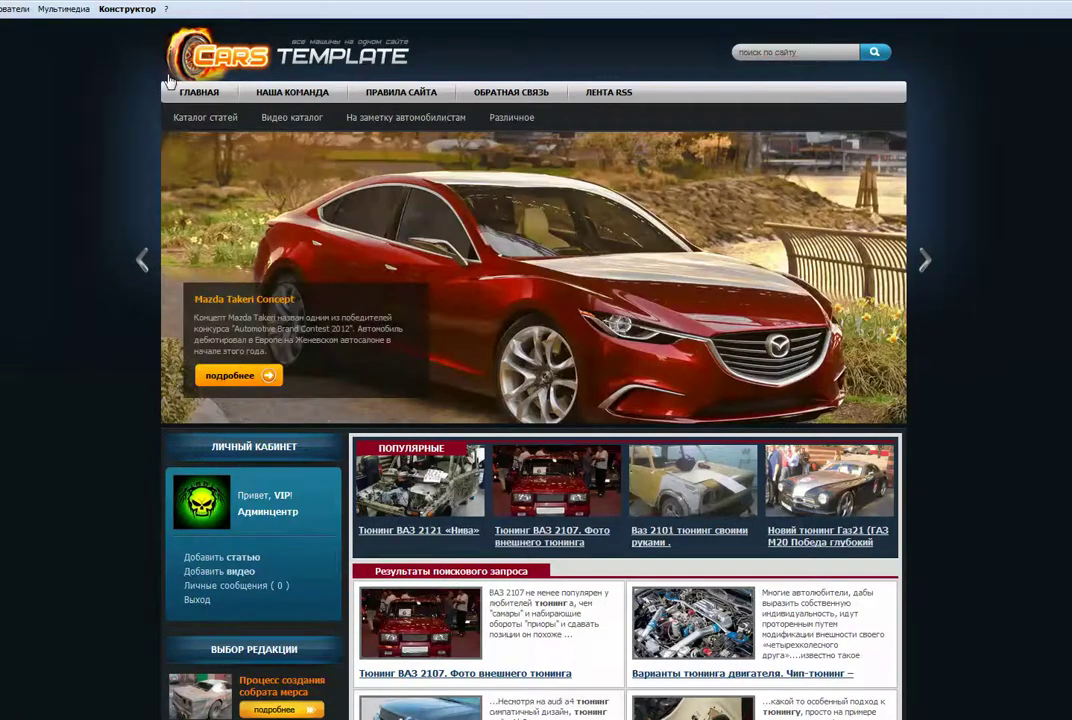
# Review the search results and the article and video blocks below them, then return to the home page
pyautogui.scroll(-2, 91, 150)
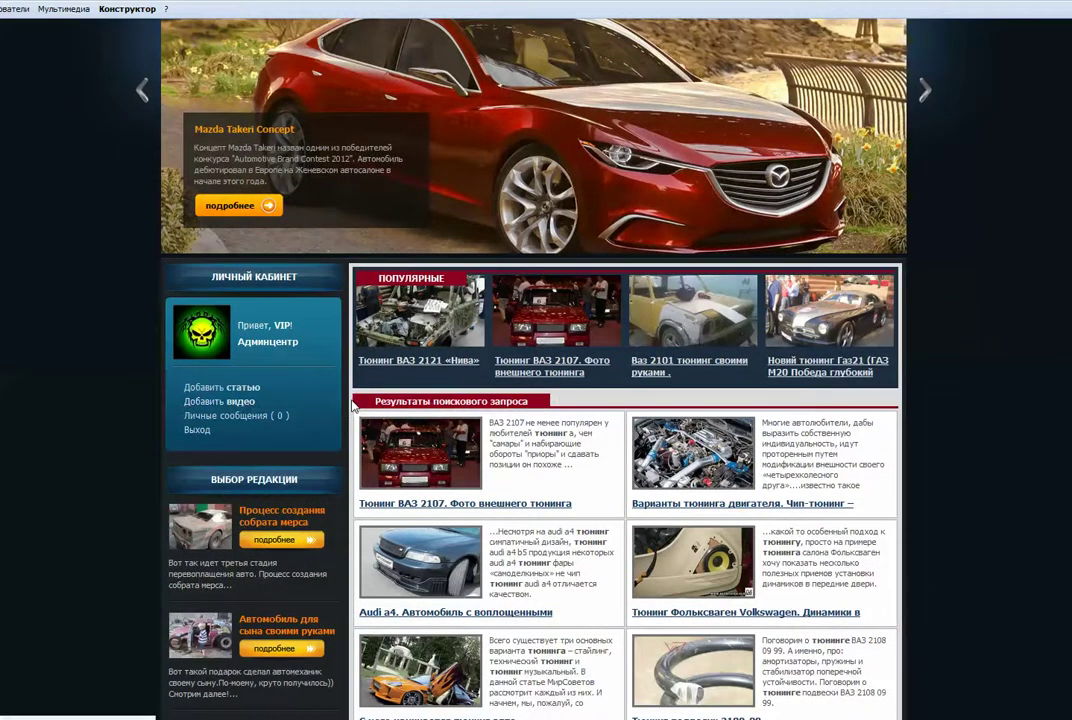
pyautogui.moveTo(355, 406); pyautogui.dragTo(523, 408)
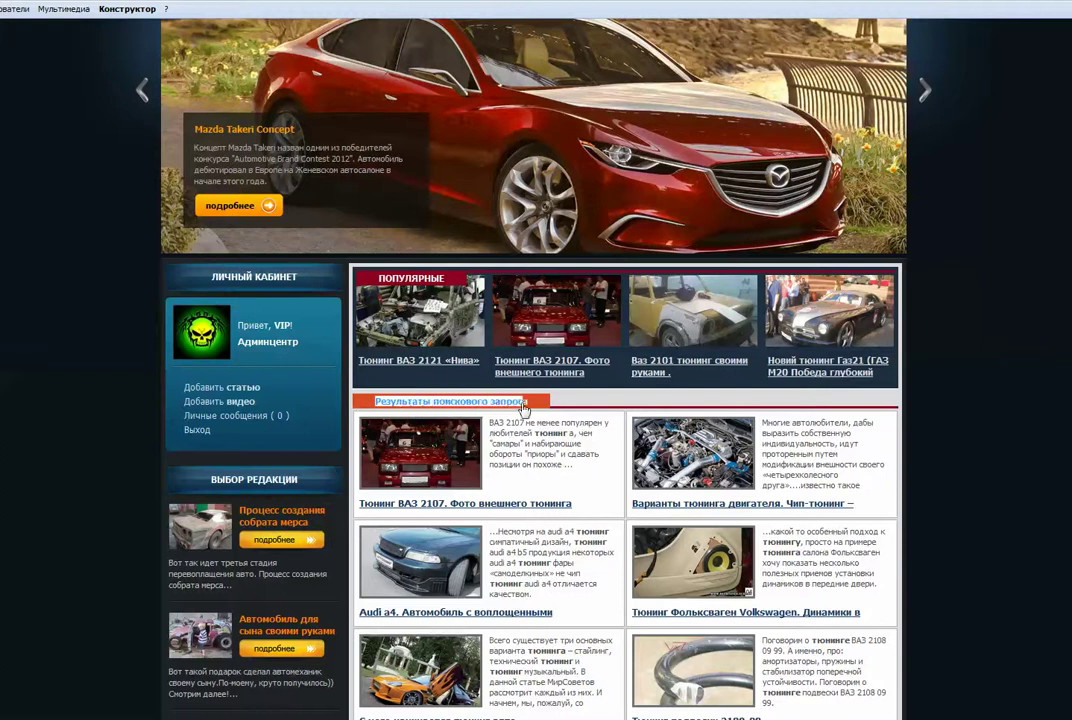
pyautogui.click(330, 442)
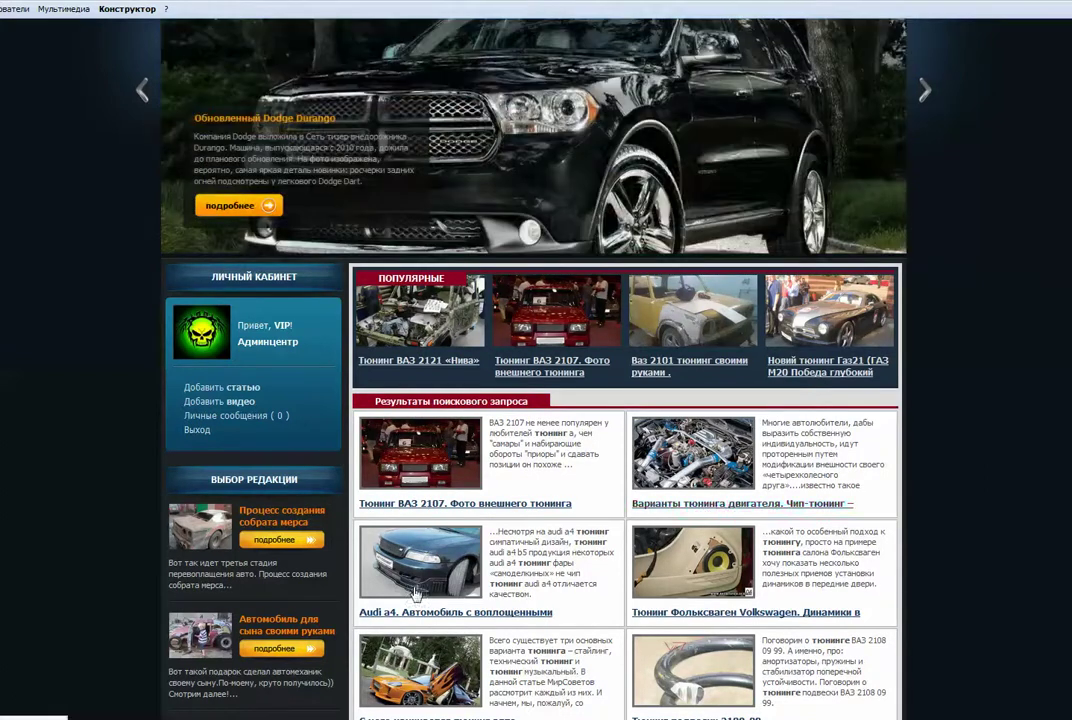
pyautogui.scroll(-1, 585, 537)
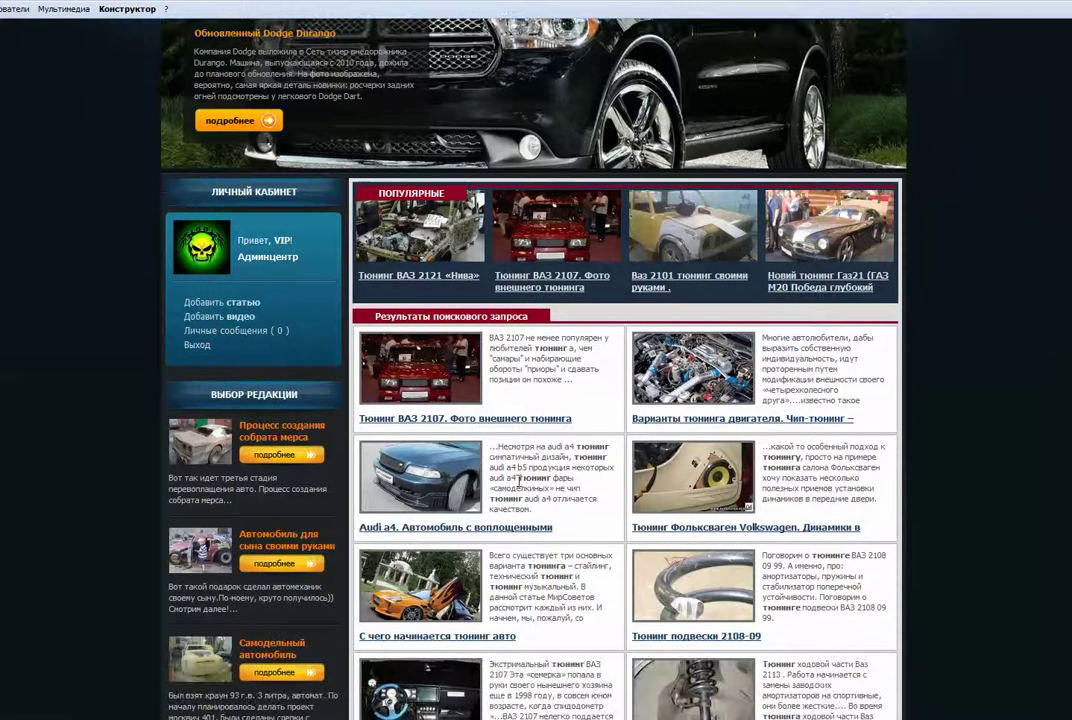
pyautogui.moveTo(582, 446); pyautogui.dragTo(604, 457)
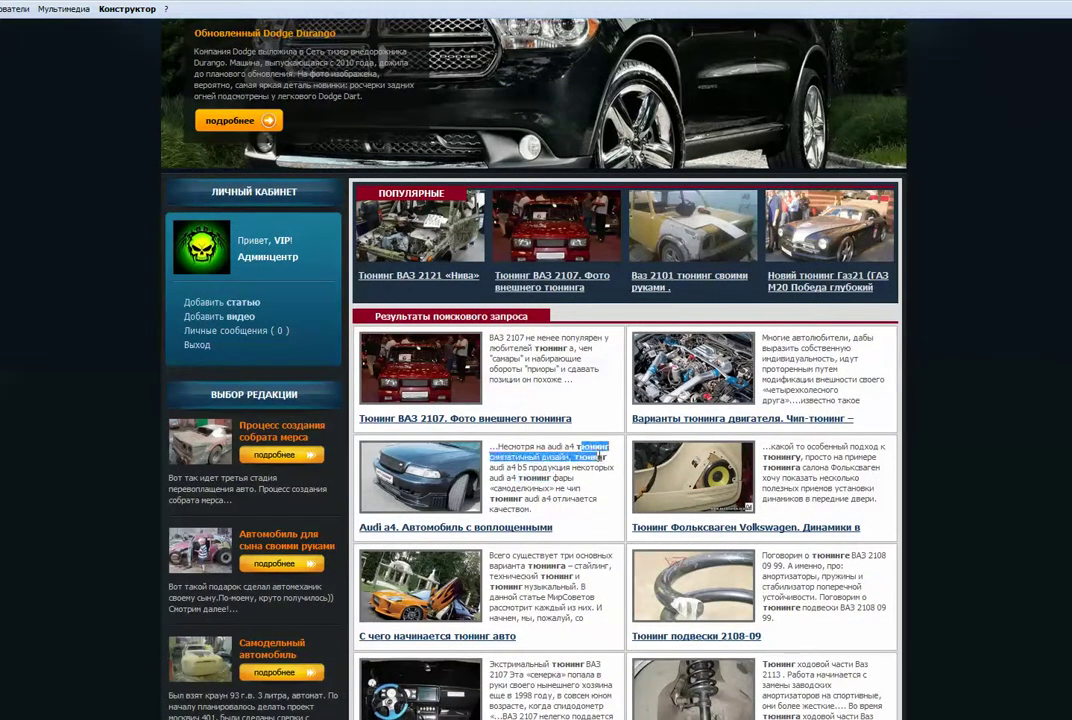
pyautogui.click(578, 487)
pyautogui.scroll(-6, 570, 458)
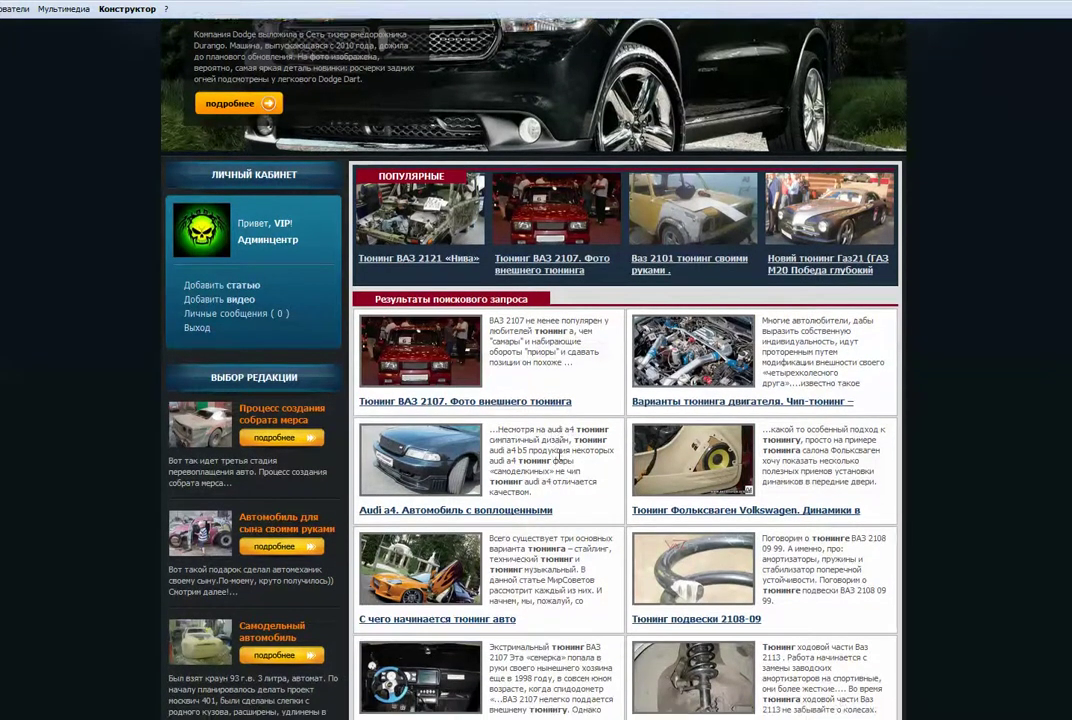
pyautogui.scroll(-2, 546, 456)
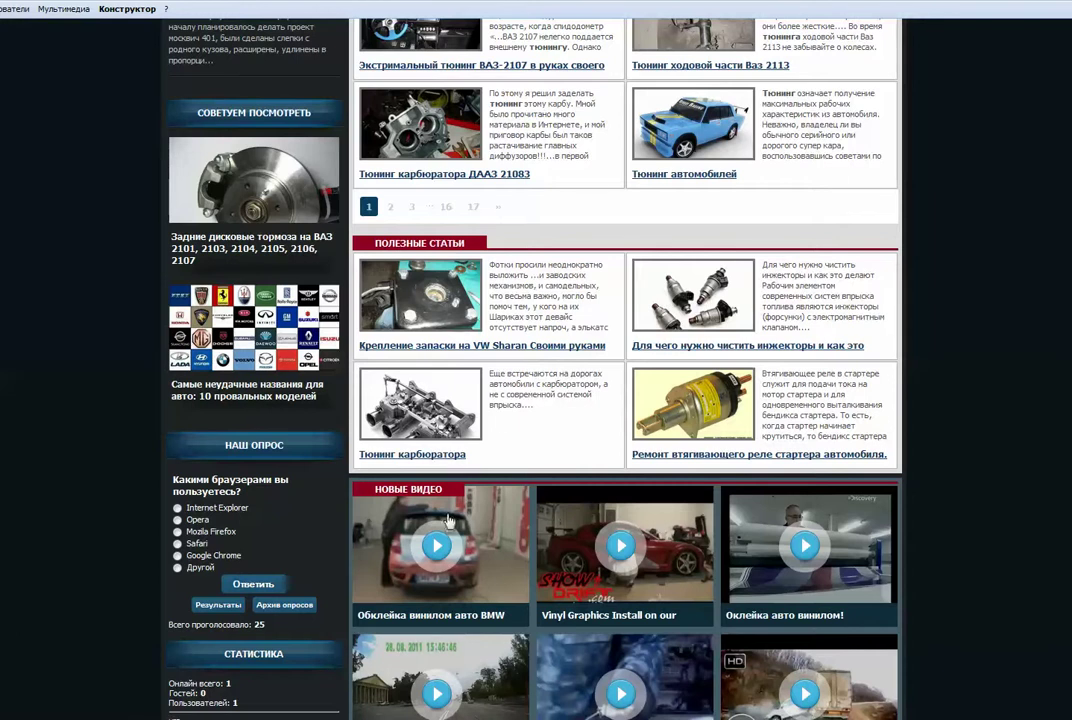
pyautogui.scroll(-1, 822, 614)
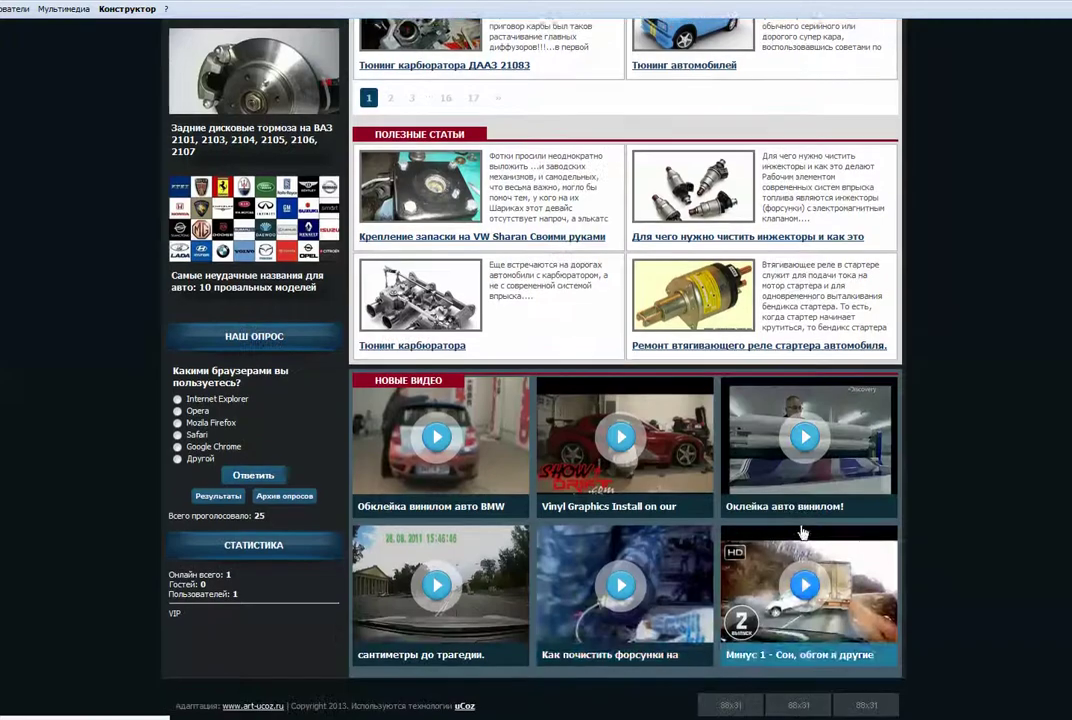
pyautogui.scroll(2, 78, 389)
pyautogui.scroll(10, 78, 389)
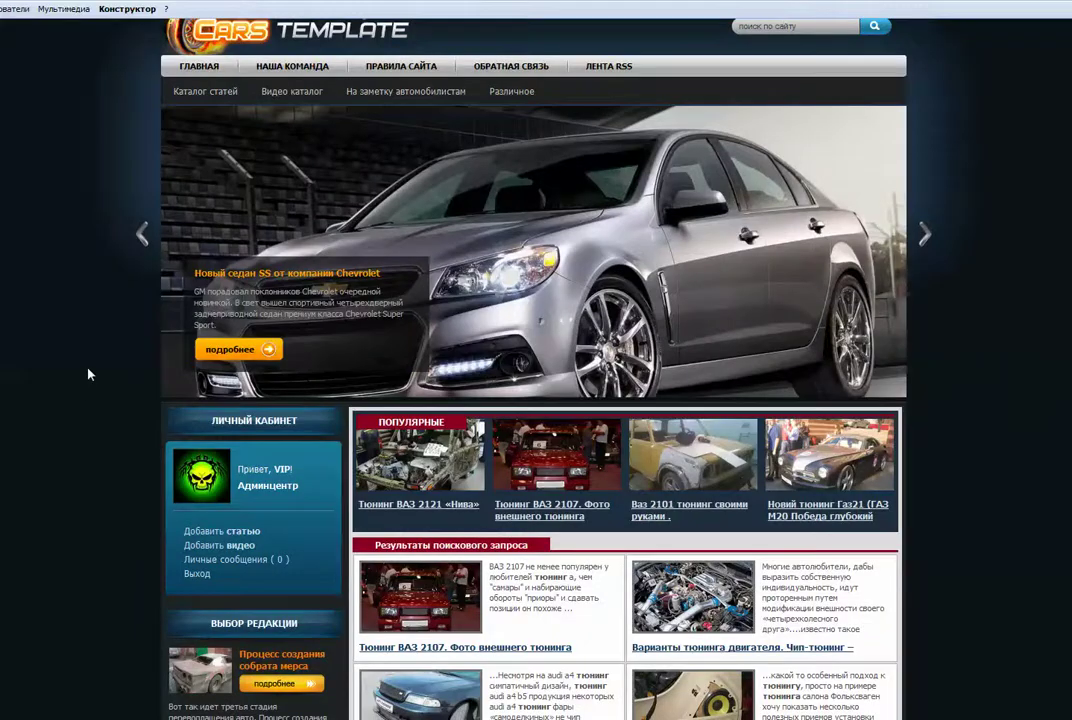
pyautogui.scroll(1, 85, 375)
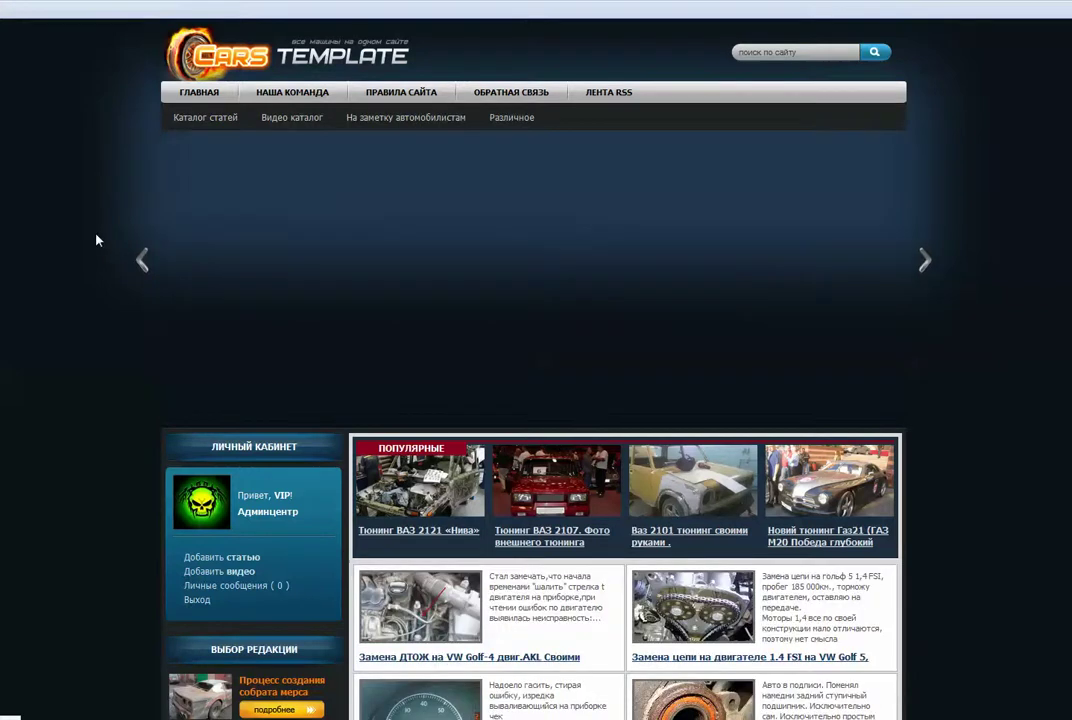
# Examine the home page's sidebar blocks, material list, useful articles and new videos
pyautogui.scroll(-1, 97, 240)
pyautogui.scroll(-7, 97, 240)
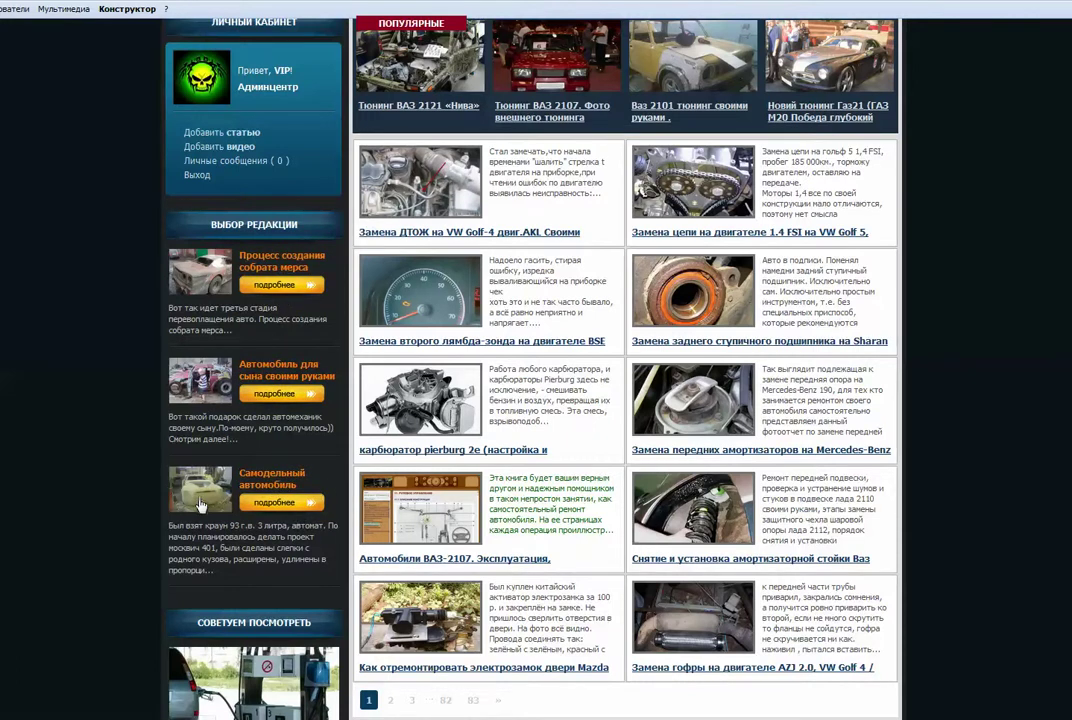
pyautogui.scroll(-4, 105, 343)
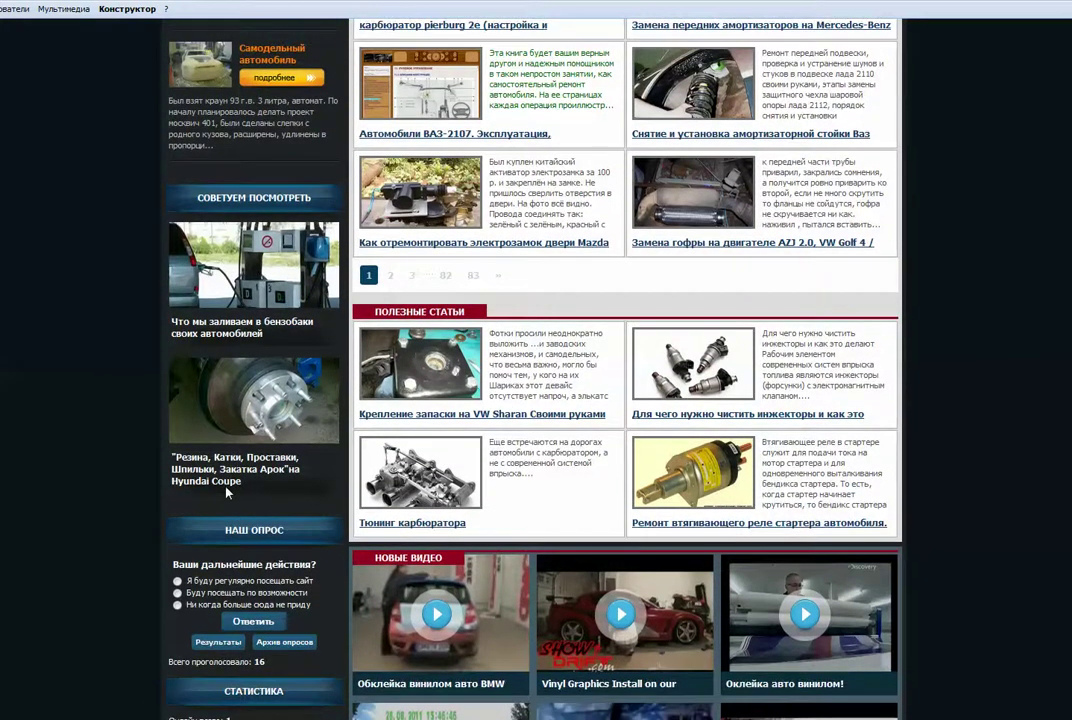
pyautogui.scroll(-2, 105, 383)
pyautogui.scroll(5, 105, 366)
pyautogui.scroll(4, 112, 360)
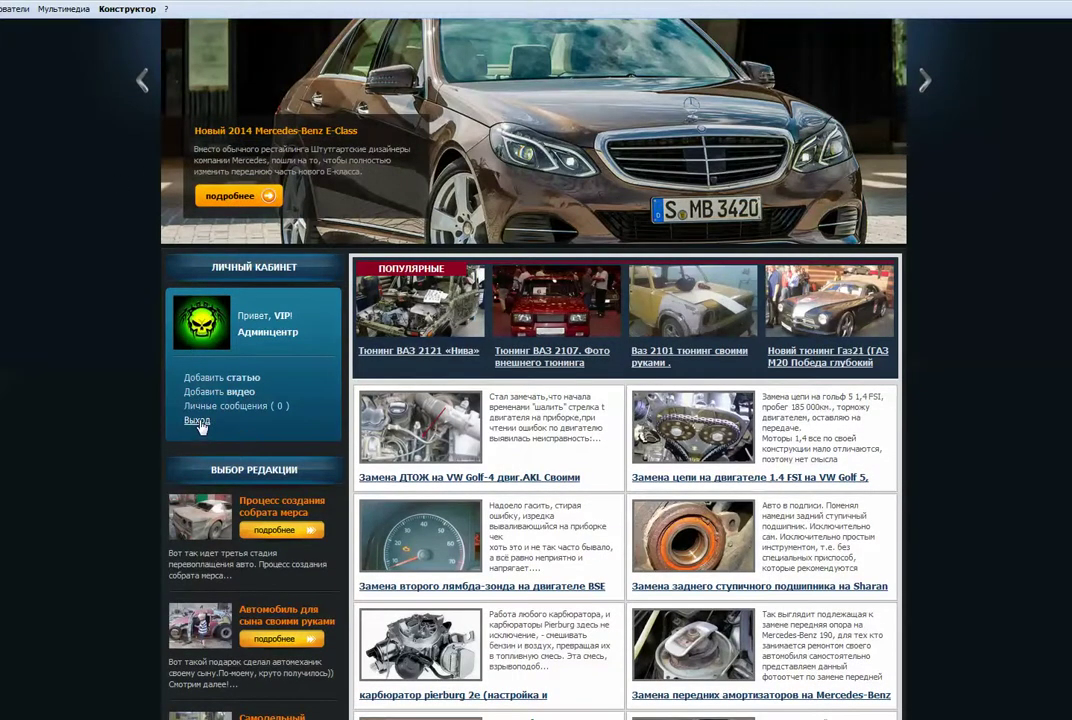
# Log out of the site account and bring up the authorization form
pyautogui.click(197, 421)
pyautogui.scroll(-1, 122, 346)
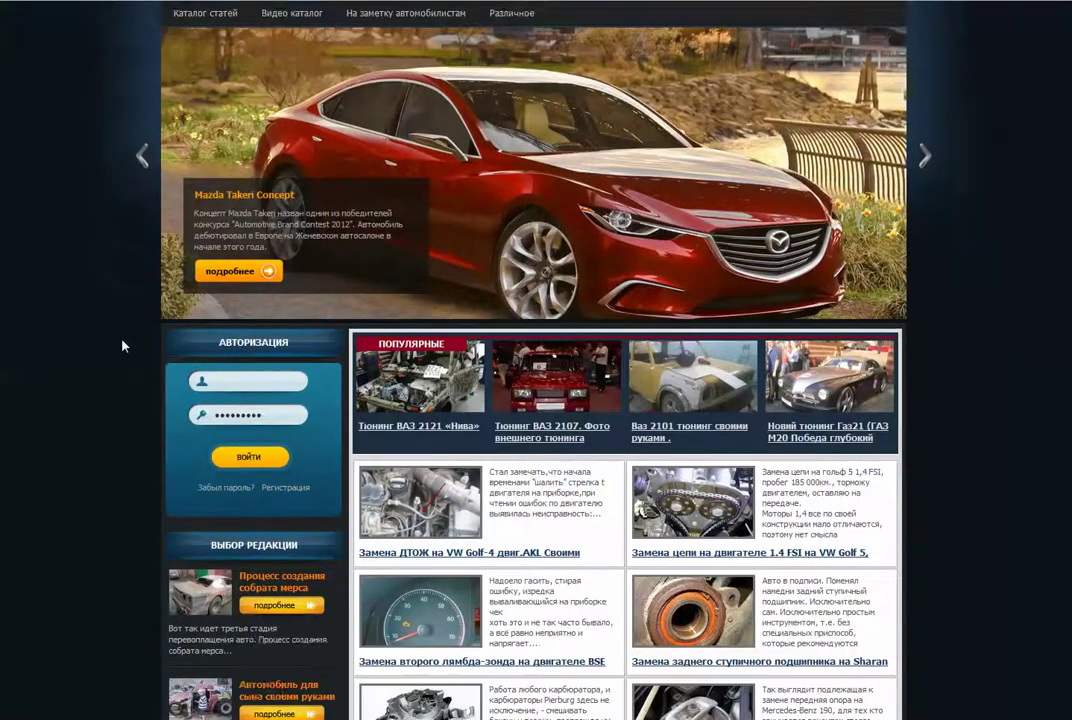
pyautogui.scroll(-1, 122, 346)
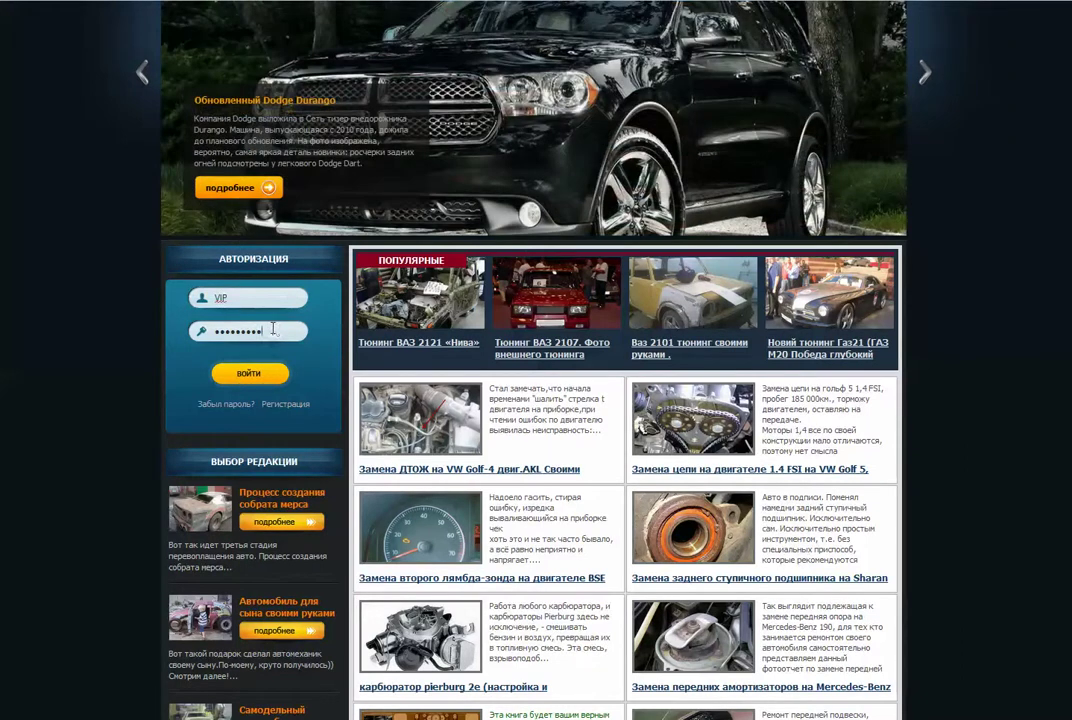
# Enter the account password in the authorization form, log in and dismiss the offer to save the password
pyautogui.hotkey('ctrl', 'a')
pyautogui.write('********')
pyautogui.press('BackSpace')
pyautogui.click(255, 371)
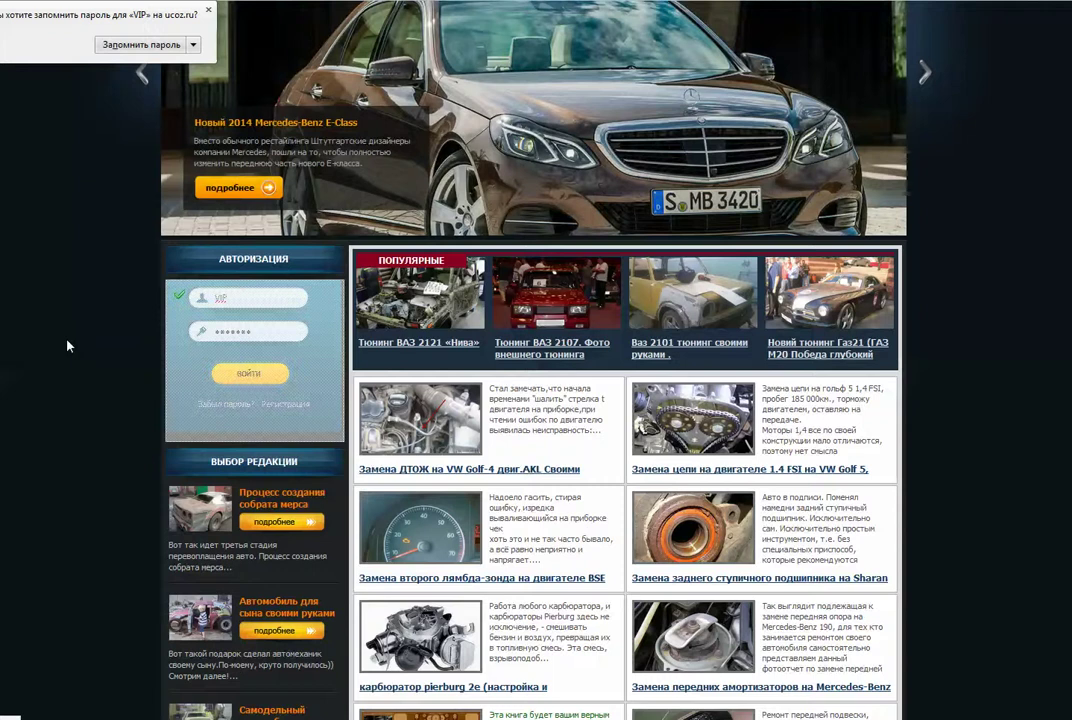
pyautogui.click(206, 10)
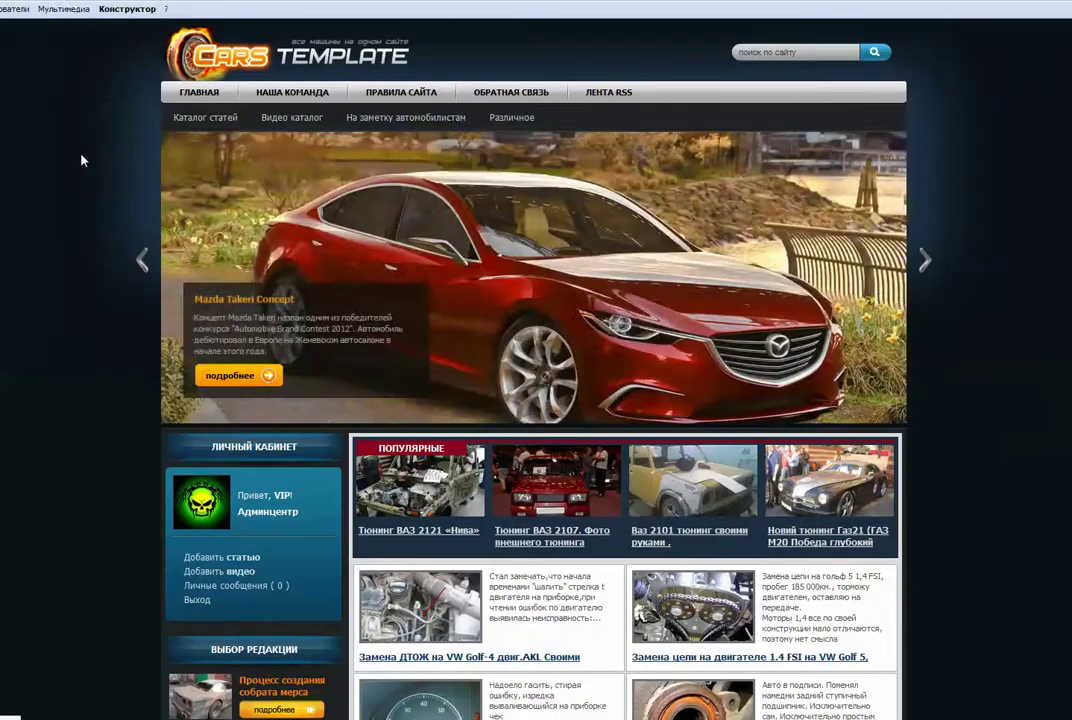
# Enable the site constructor and add a new block to the sidebar between «Выбор редакции» and «Советуем посмотреть»
pyautogui.click(124, 25)
pyautogui.click(83, 22)
pyautogui.click(82, 48)
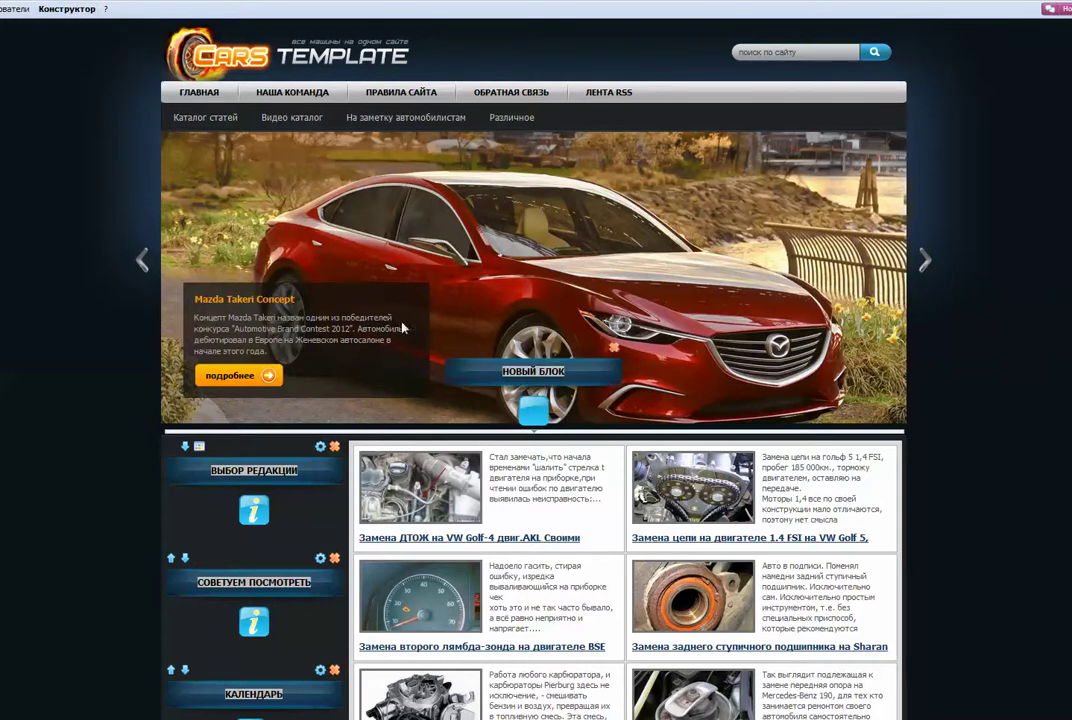
pyautogui.moveTo(533, 357); pyautogui.dragTo(254, 580)
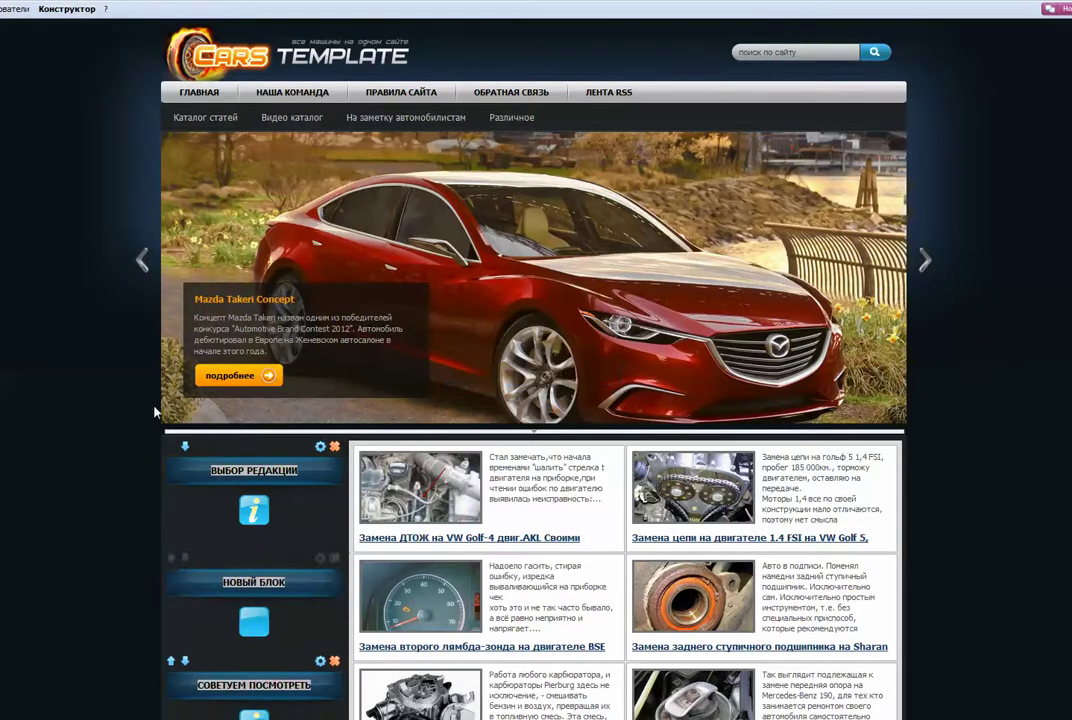
# Rename the new sidebar block as "Облако тегов"
pyautogui.scroll(-4, 115, 352)
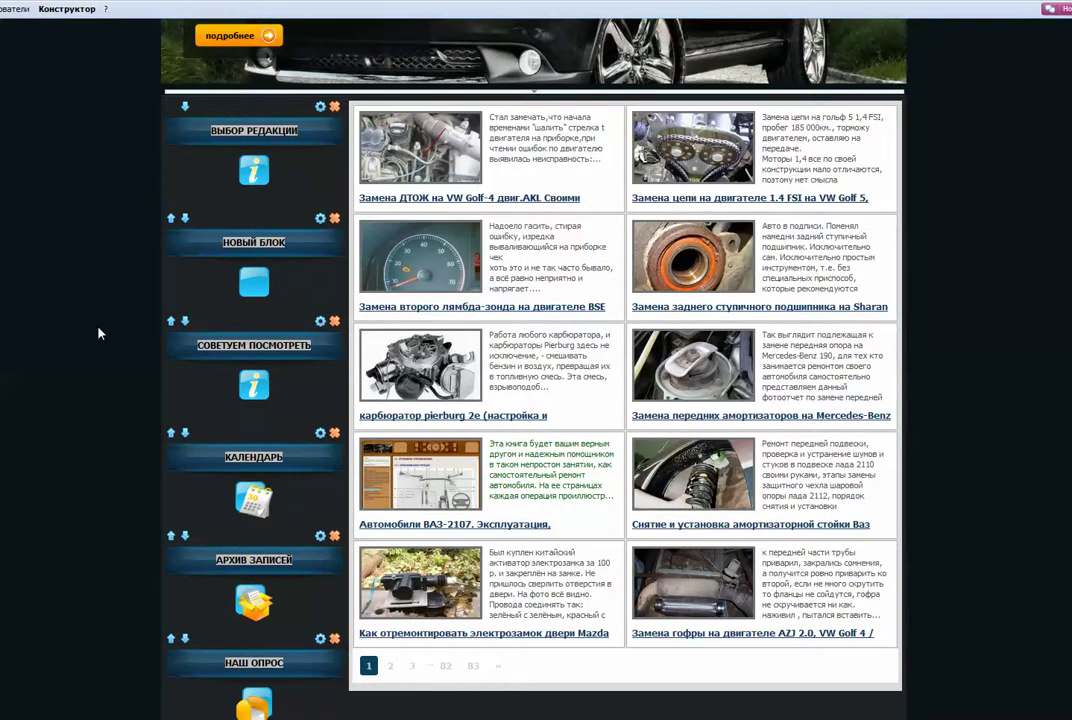
pyautogui.click(256, 244)
pyautogui.moveTo(284, 237); pyautogui.dragTo(141, 243)
pyautogui.press('BackSpace')
pyautogui.write('Облако тегов')
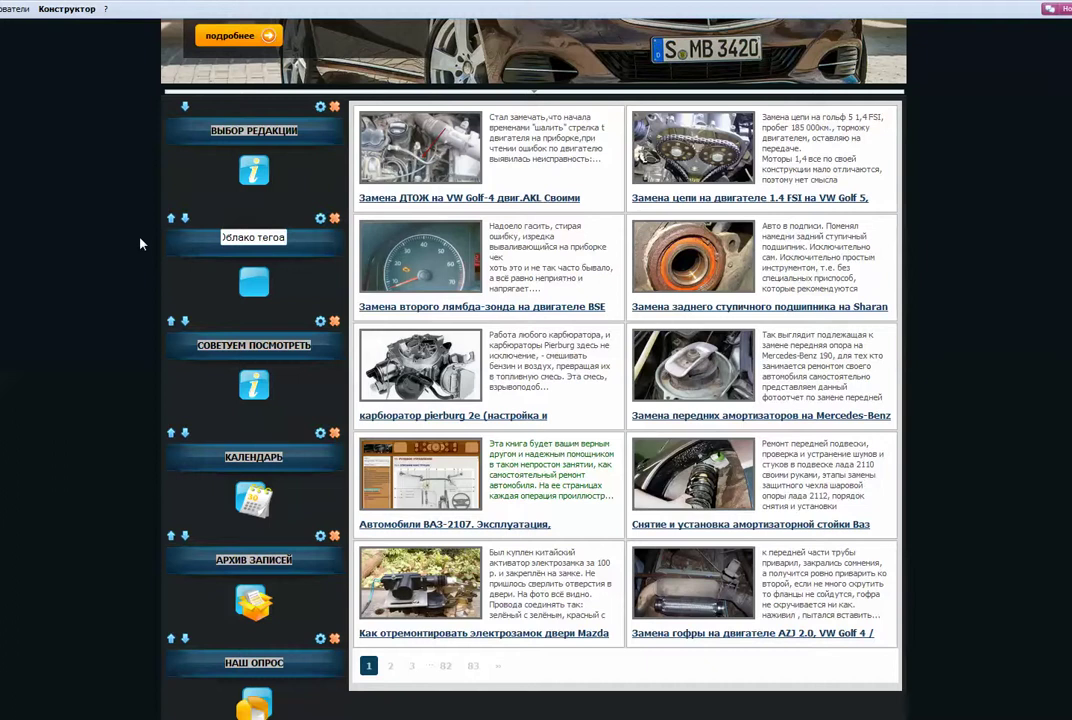
pyautogui.press('Return')
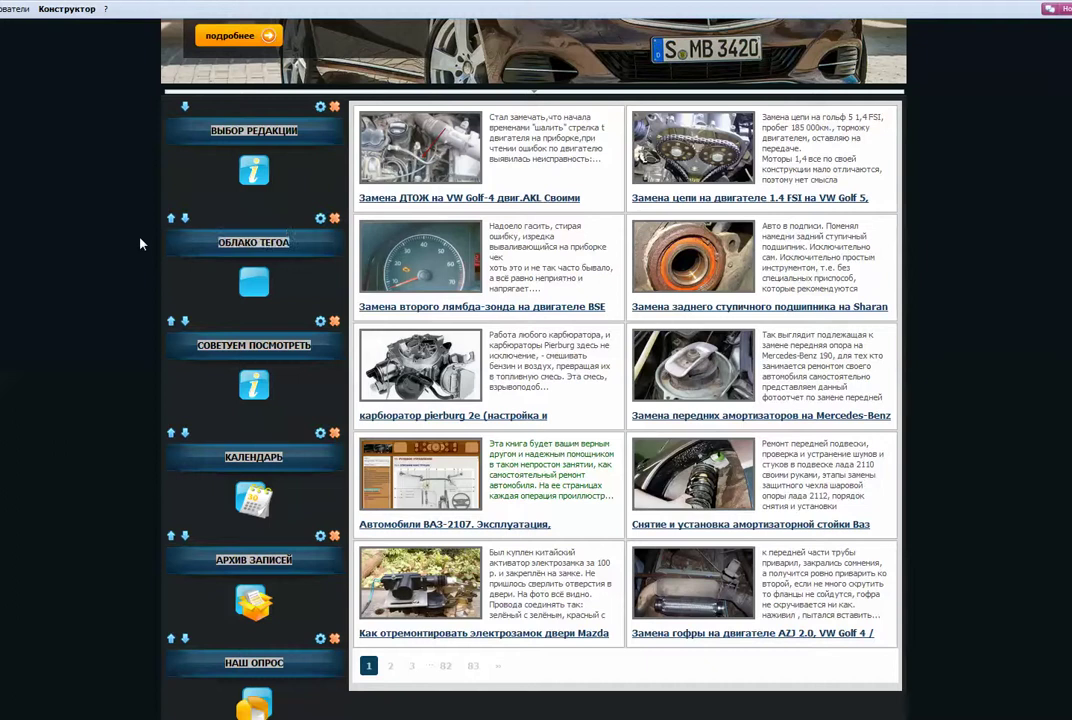
pyautogui.click(274, 246)
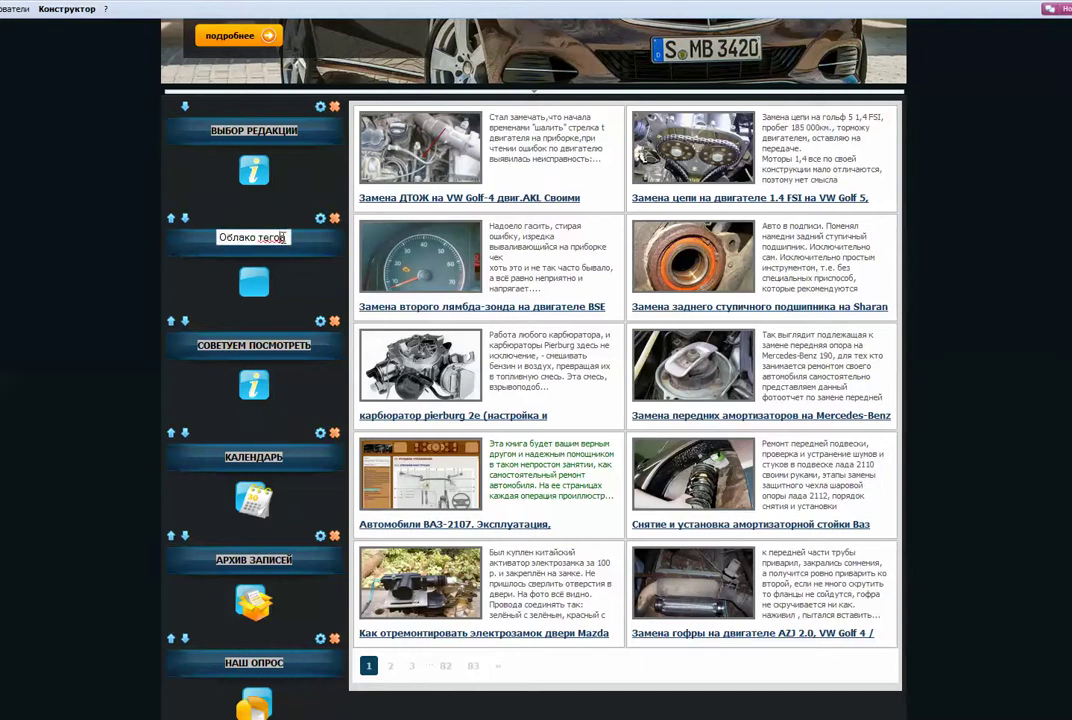
pyautogui.press('Return')
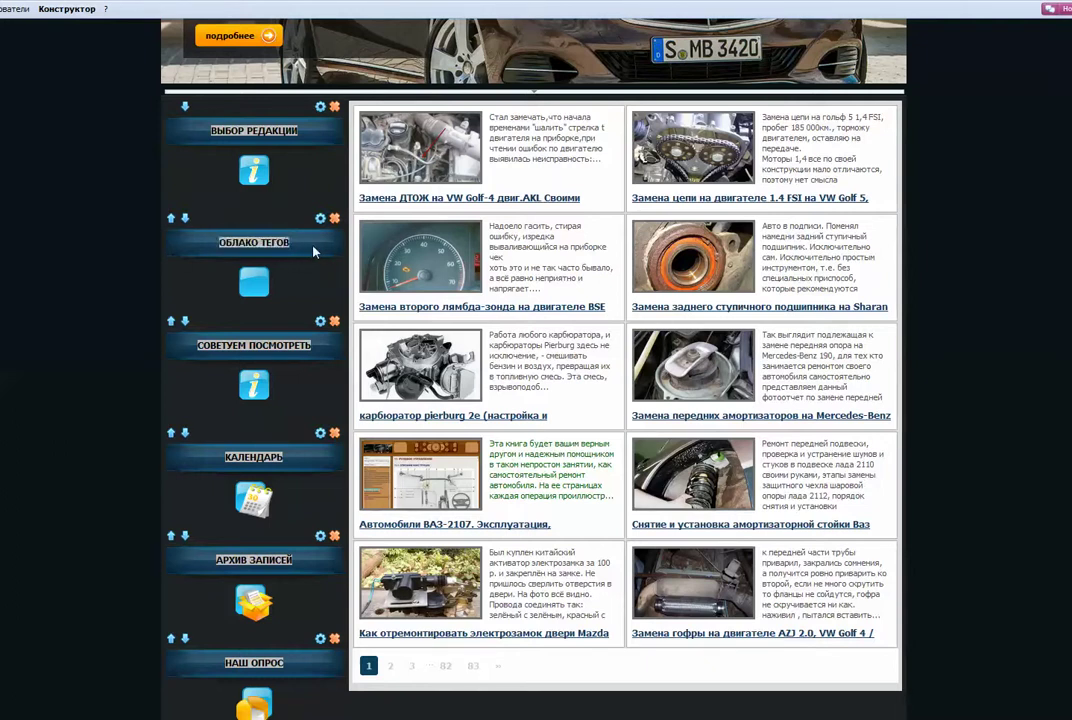
# Fill the «Облако тегов» sidebar block with the tag cloud element from the site elements
pyautogui.click(320, 219)
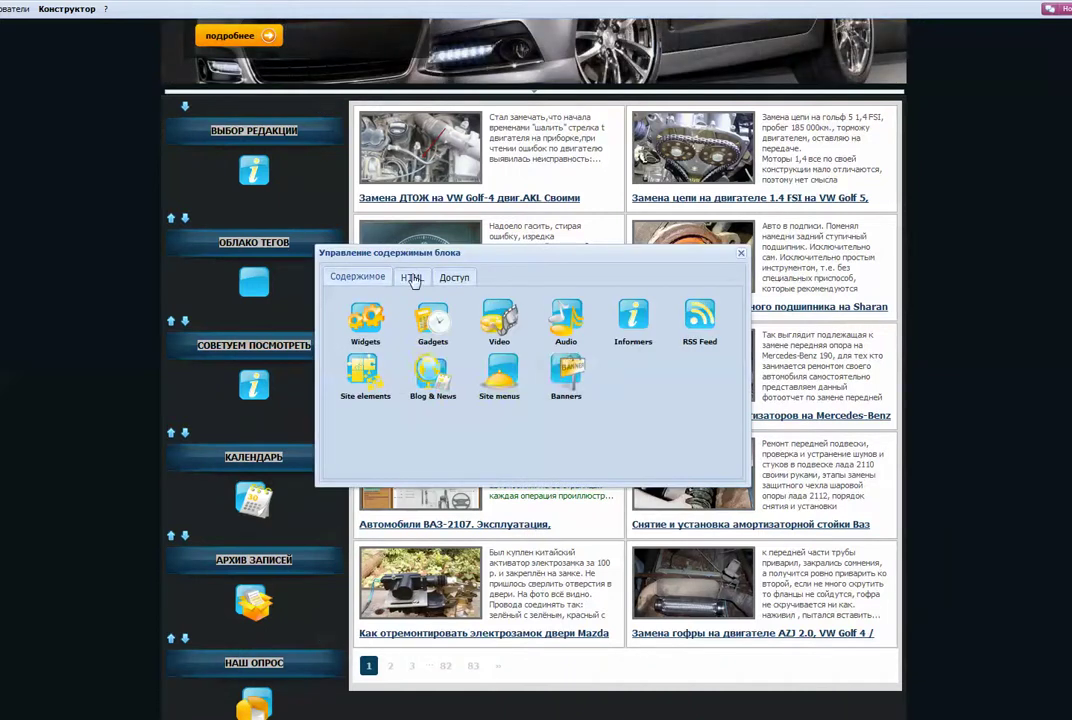
pyautogui.click(365, 372)
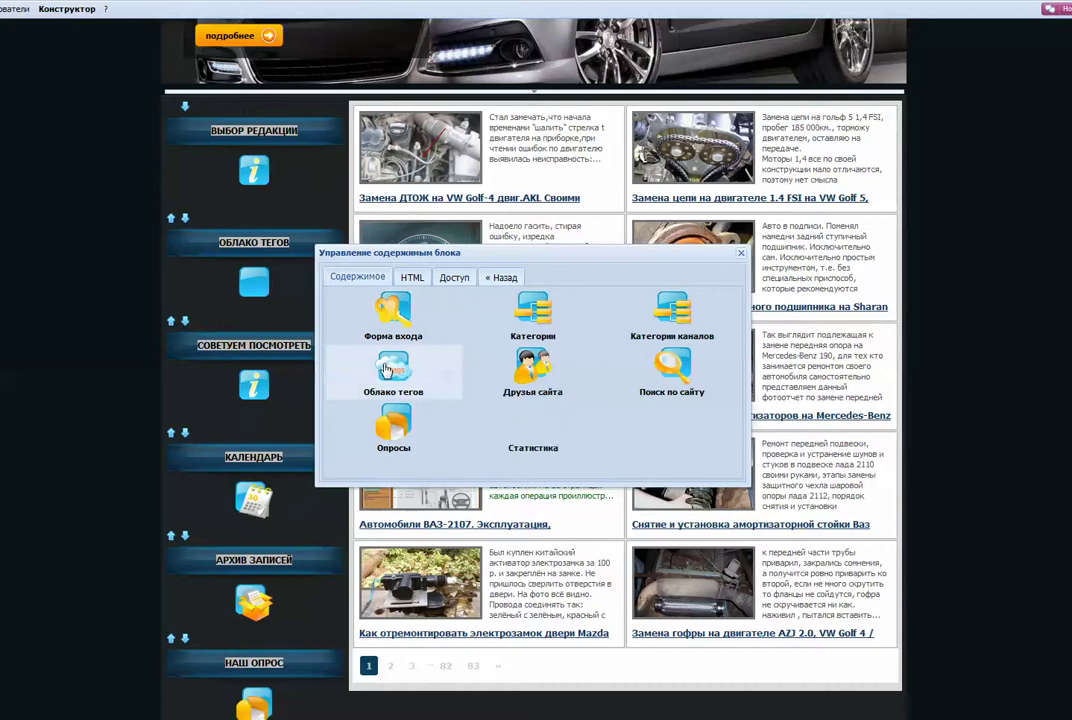
pyautogui.click(389, 370)
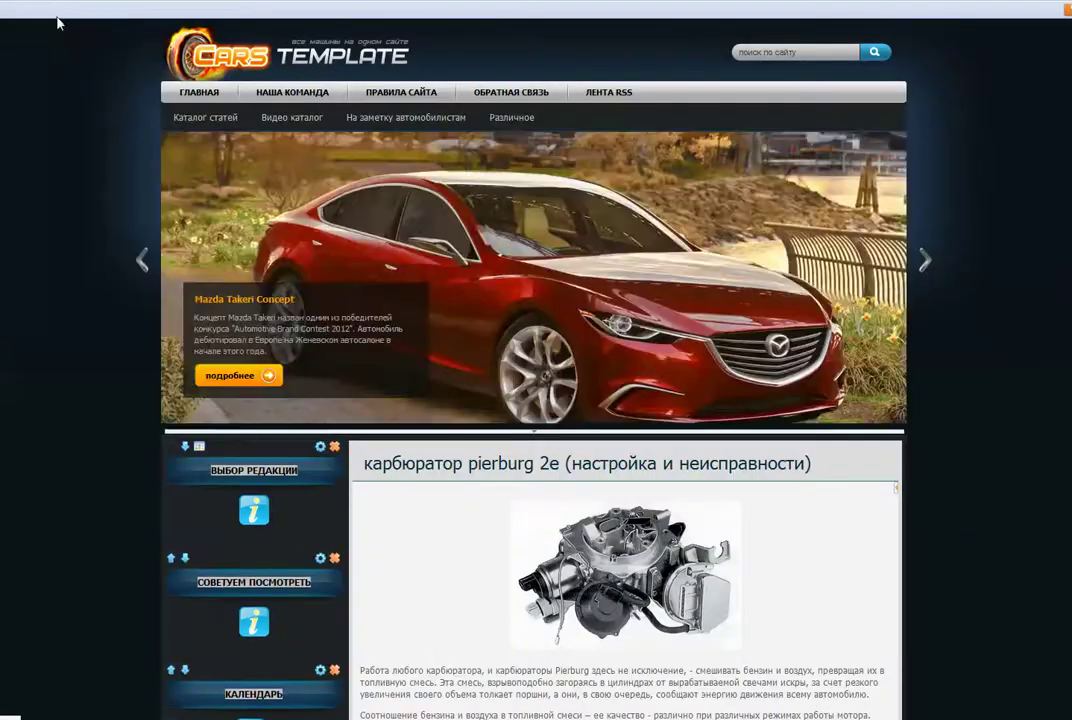
# On the «карбюратор pierburg 2e» article page, add a new sidebar block between «Выбор редакции» and «Советуем посмотреть»
pyautogui.scroll(-3, 65, 225)
pyautogui.scroll(2, 66, 248)
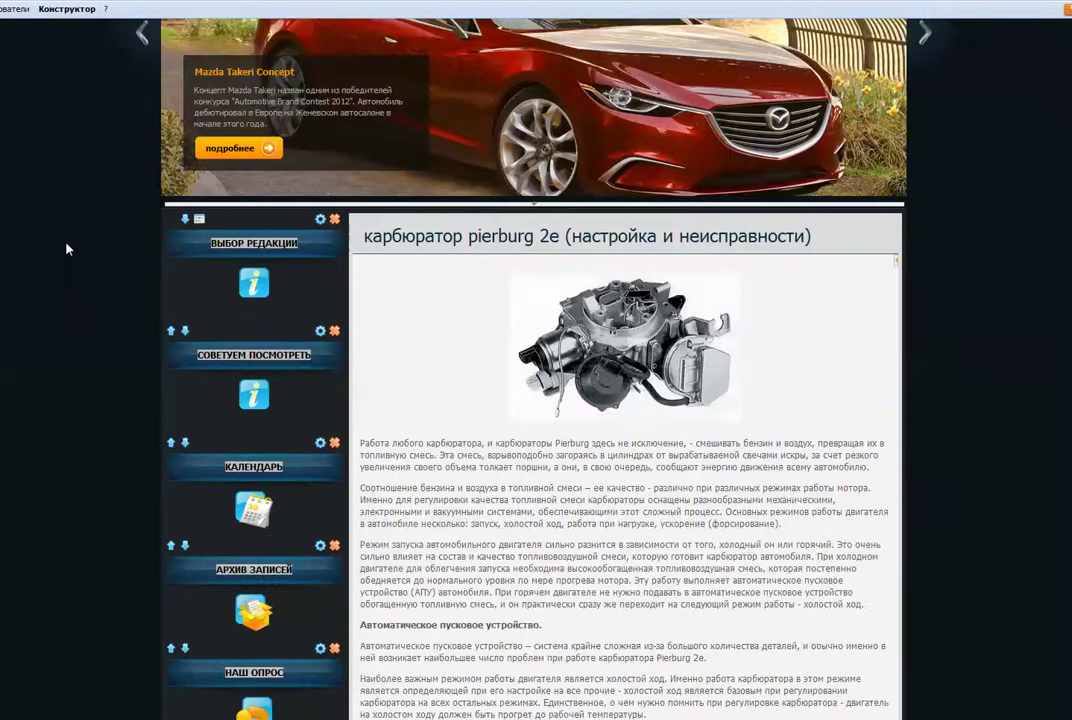
pyautogui.click(62, 12)
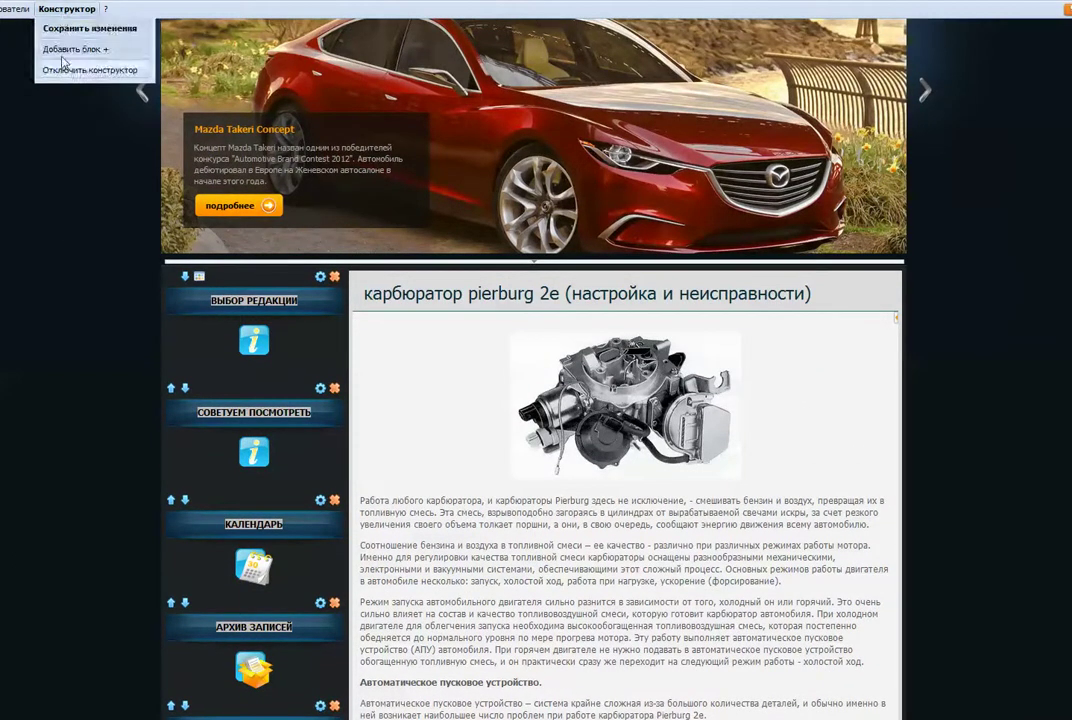
pyautogui.click(65, 46)
pyautogui.moveTo(516, 333)
pyautogui.mouseDown()
pyautogui.moveTo(213, 407)
pyautogui.moveTo(240, 405)
pyautogui.mouseUp()
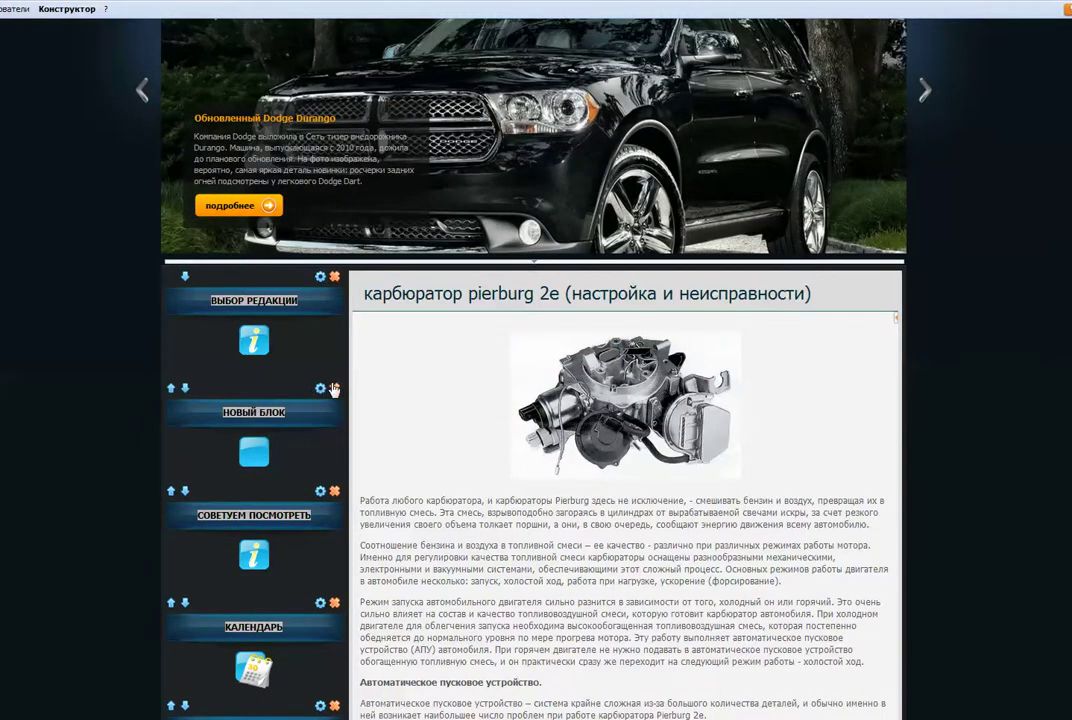
# Set the content of the article page's new sidebar block to the «Облако тегов» site element
pyautogui.click(321, 391)
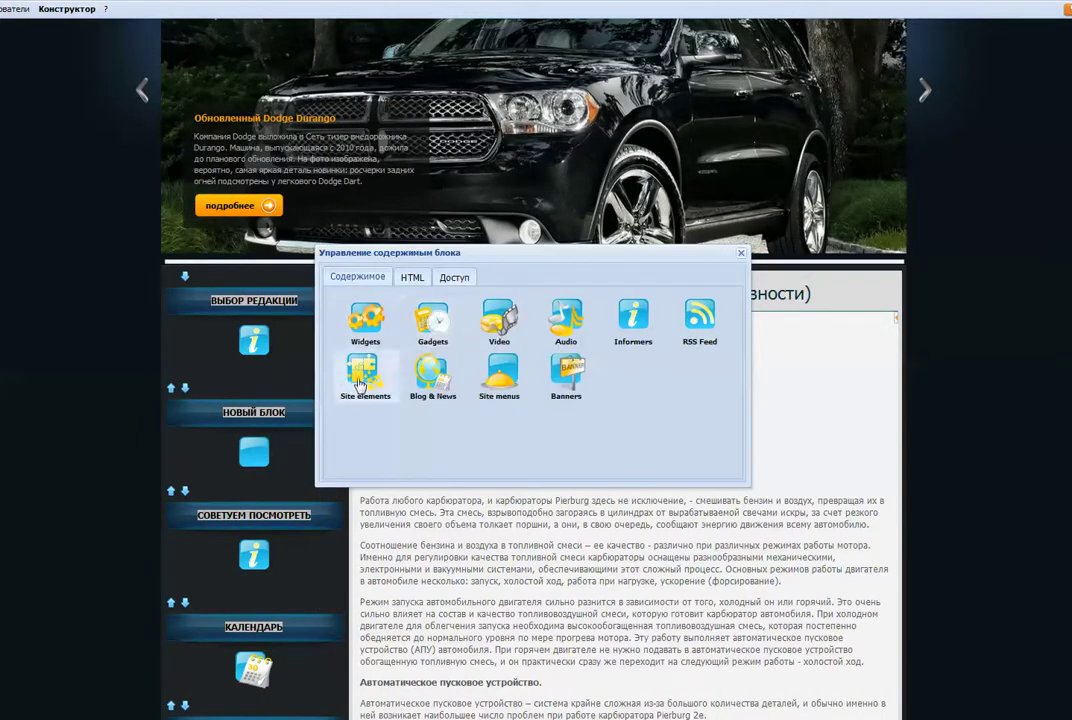
pyautogui.click(299, 316)
pyautogui.click(361, 384)
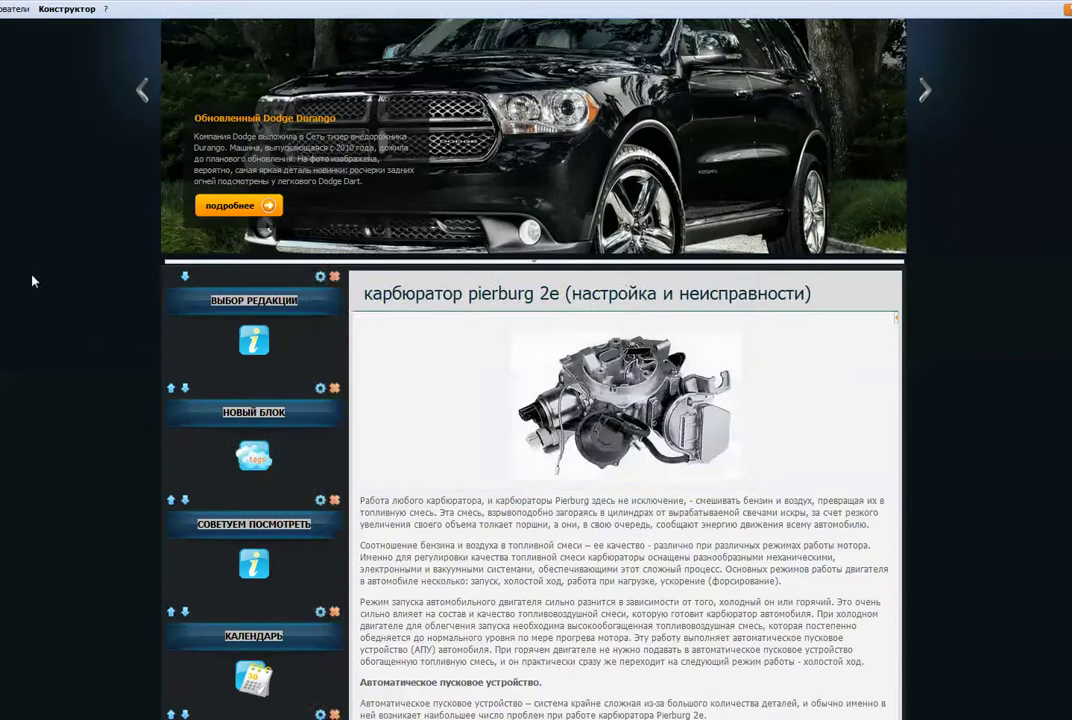
# Rename the article page's new block as "Облако тегов" and save the constructor changes
pyautogui.click(255, 421)
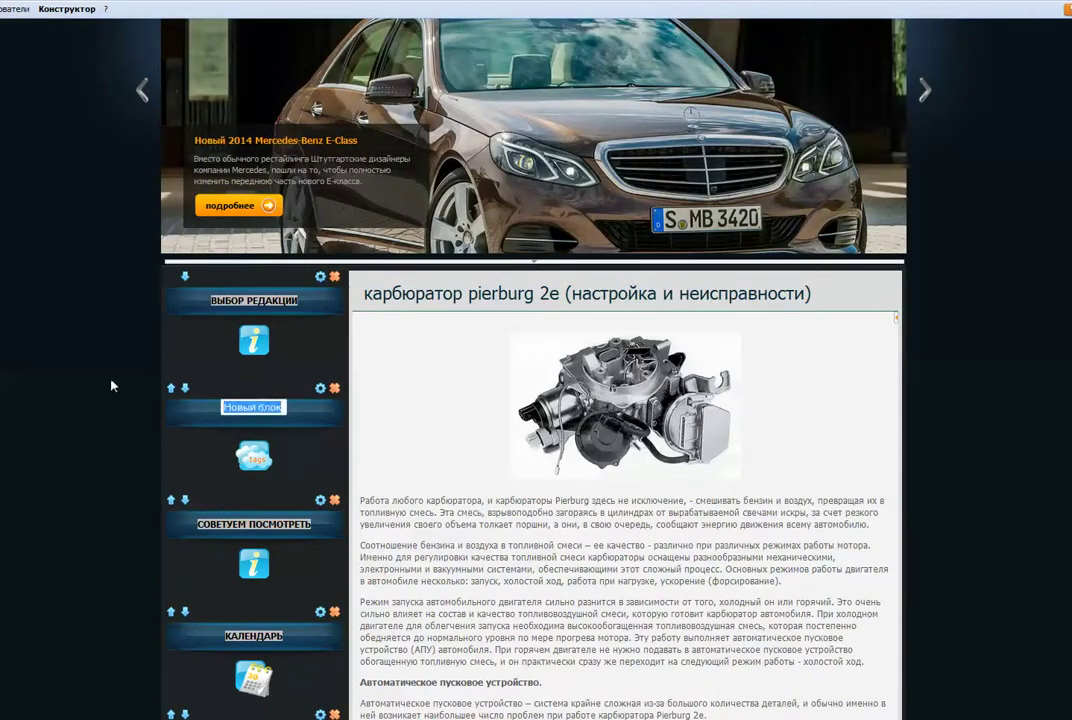
pyautogui.write('Облако тего')
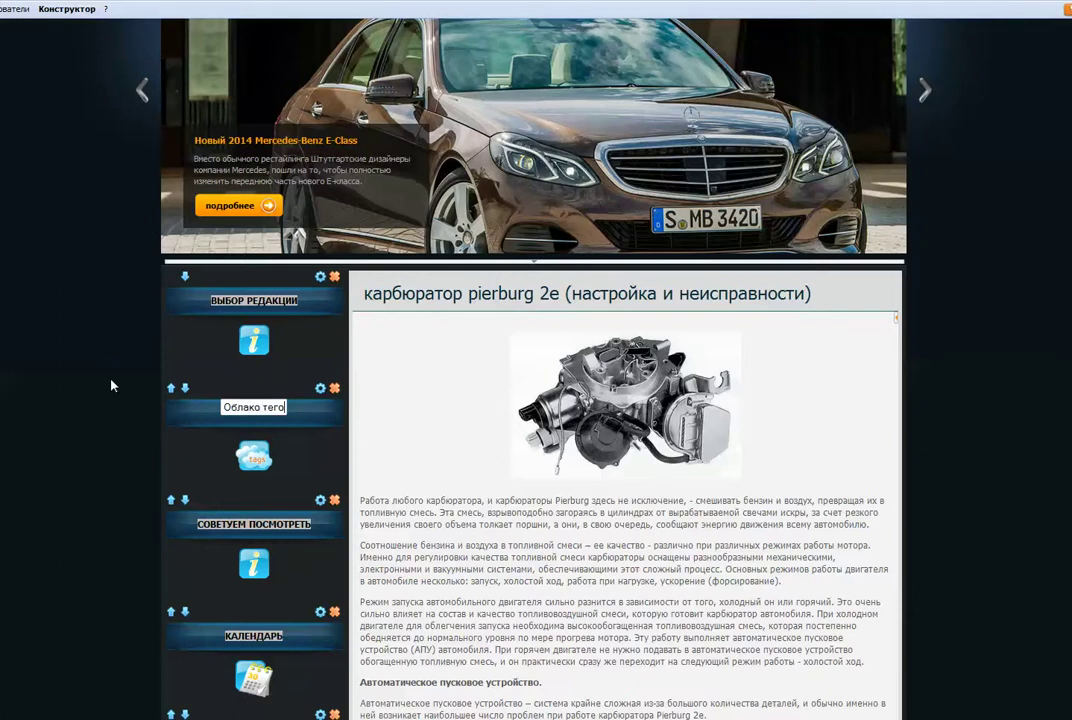
pyautogui.write('в')
pyautogui.press('Return')
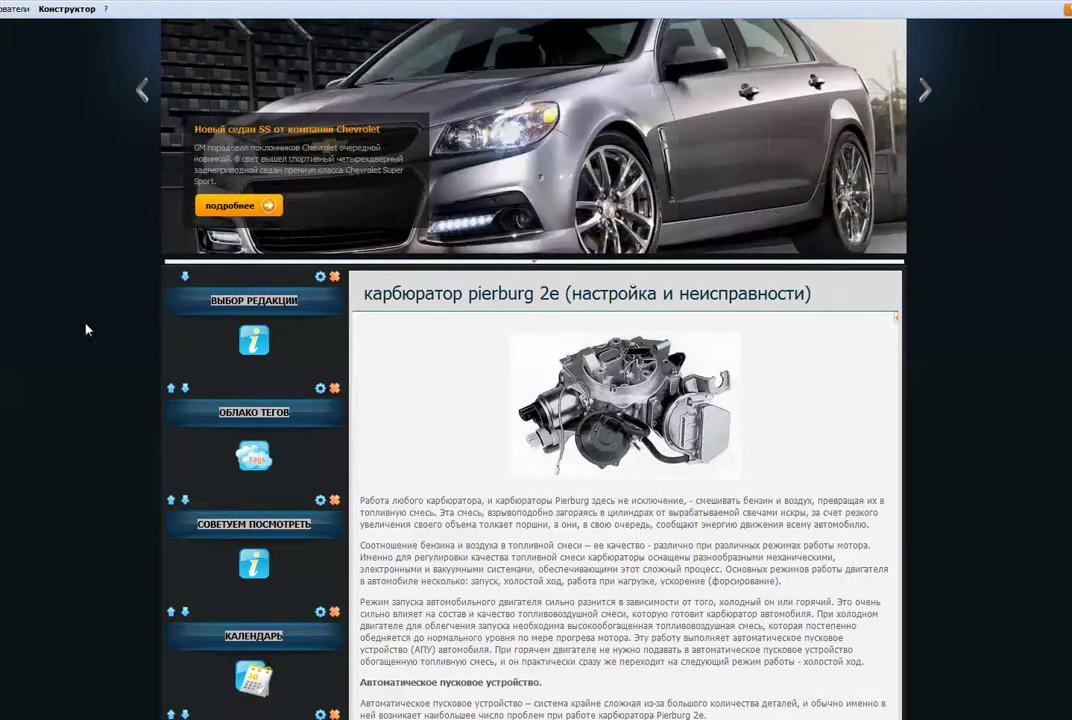
pyautogui.click(67, 9)
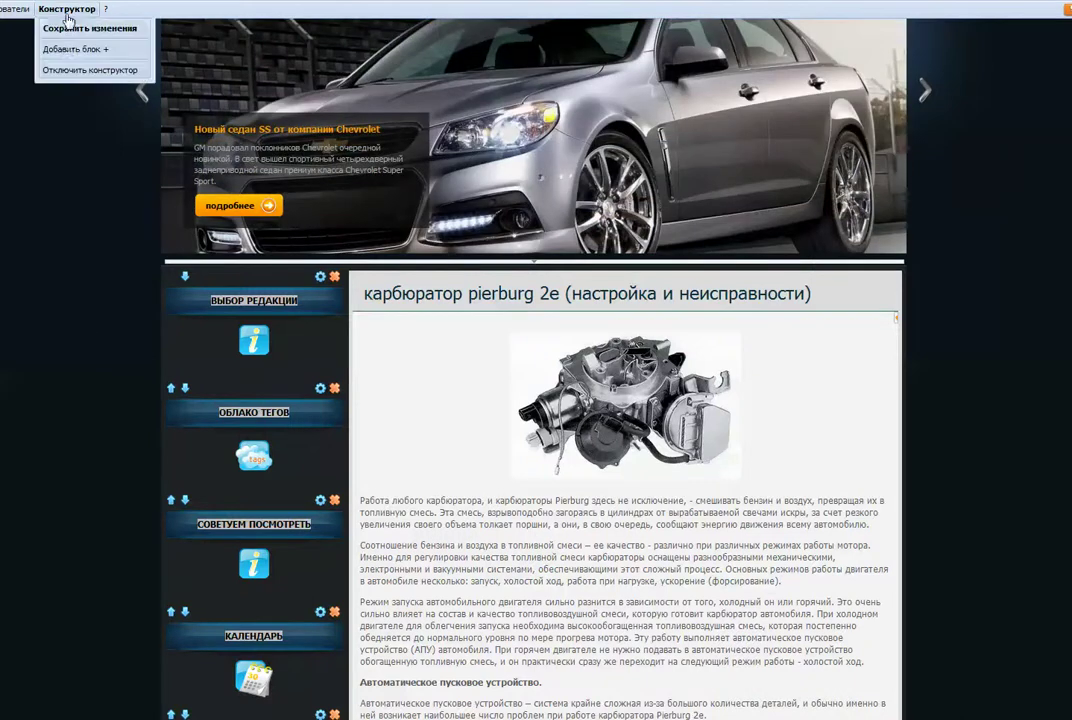
pyautogui.click(67, 27)
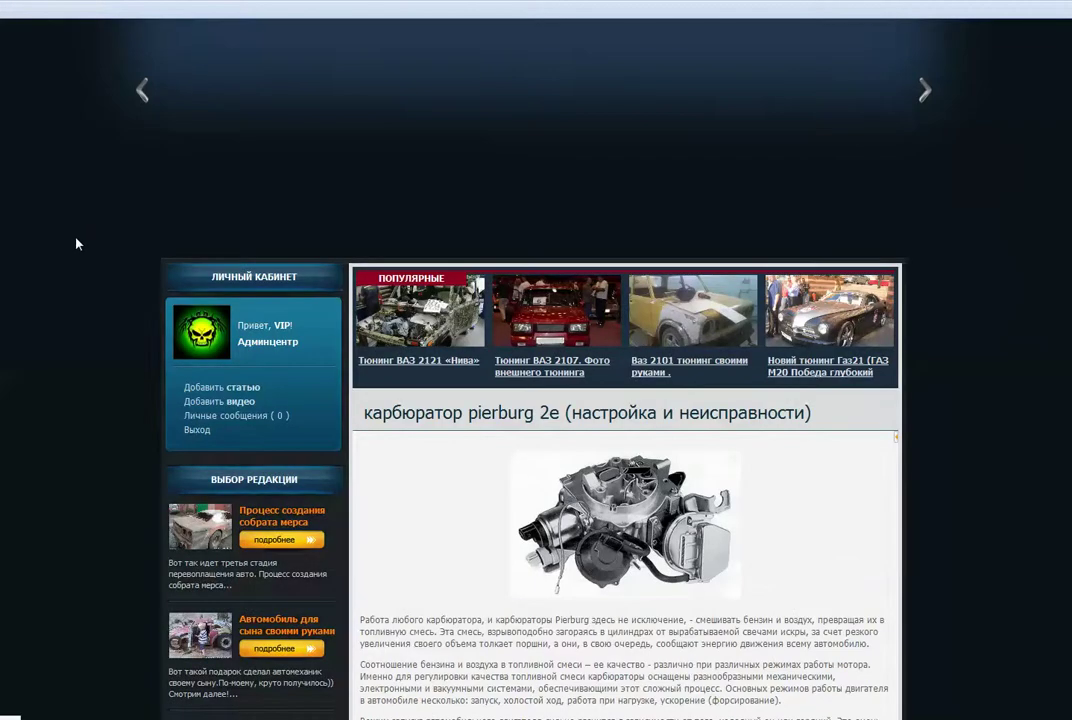
# Examine the tag cloud block in the article page's sidebar and the content around it
pyautogui.scroll(-5, 77, 243)
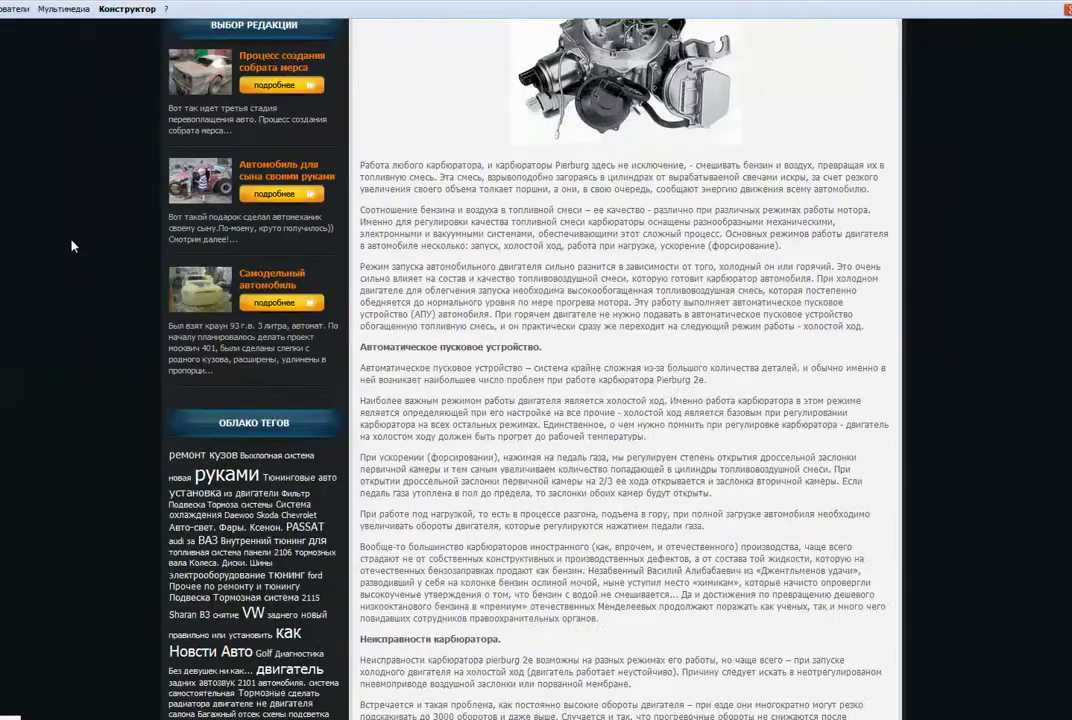
pyautogui.scroll(-4, 71, 245)
pyautogui.moveTo(167, 146); pyautogui.dragTo(176, 444)
pyautogui.click(77, 293)
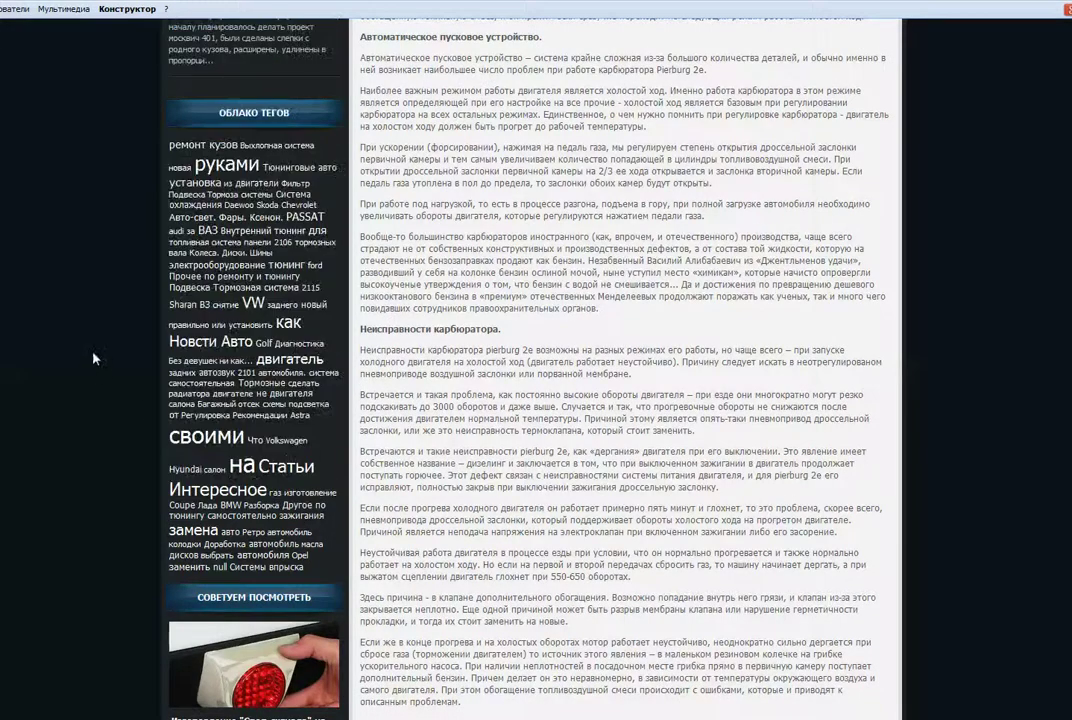
pyautogui.scroll(-7, 71, 277)
pyautogui.scroll(20, 85, 337)
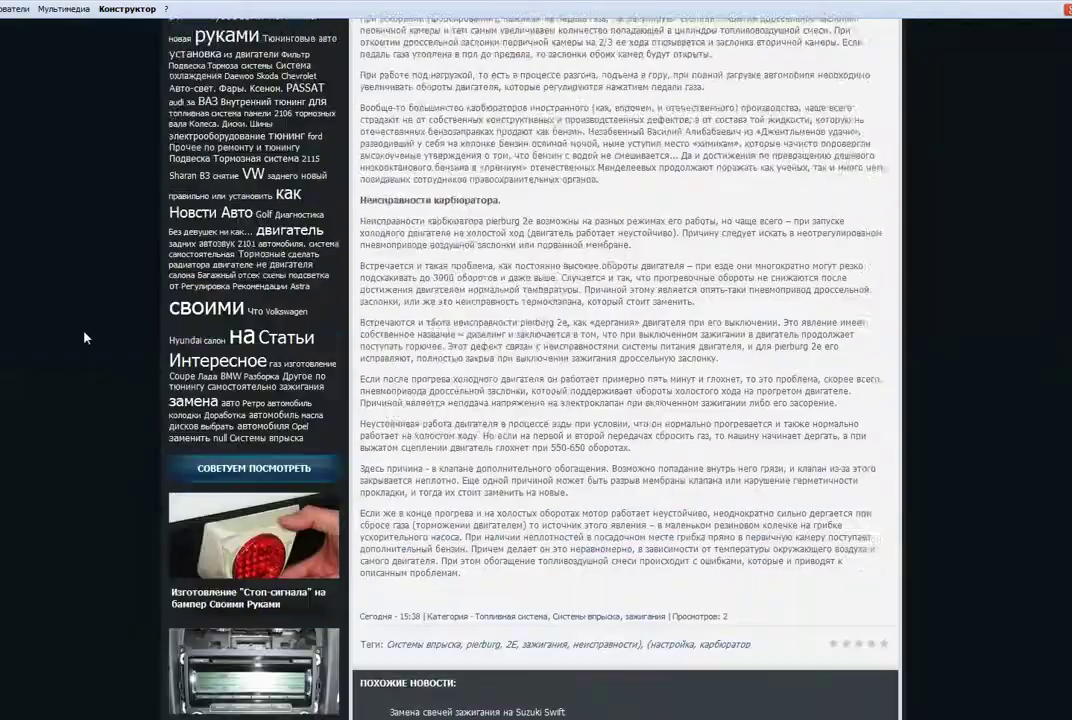
pyautogui.scroll(2, 85, 335)
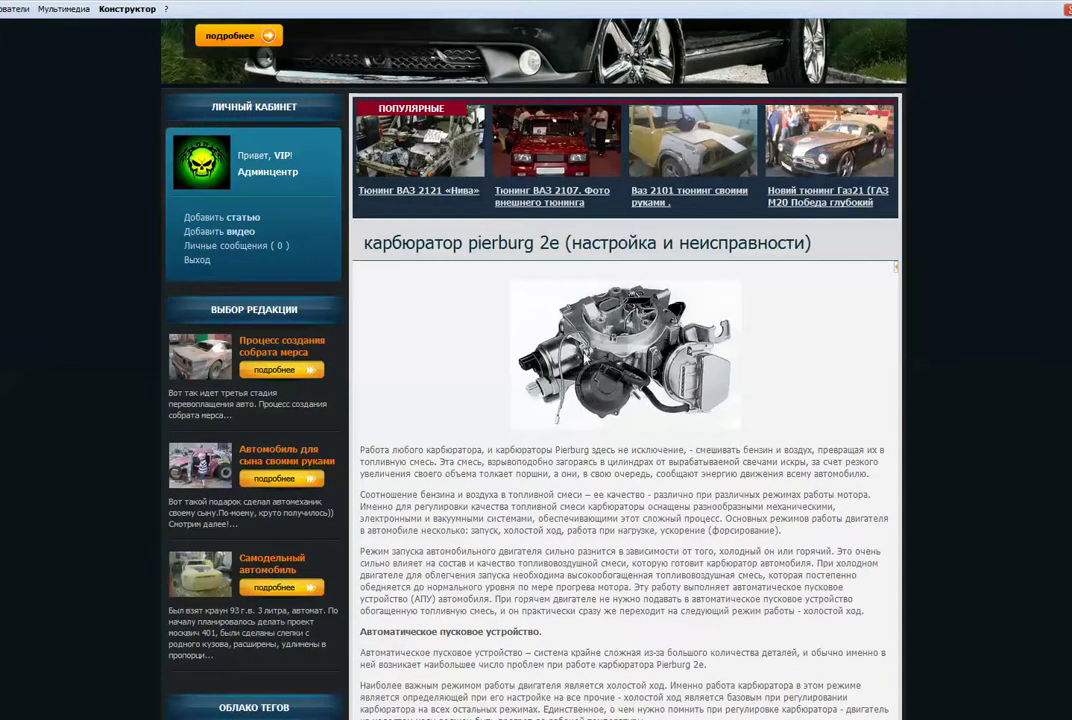
# Post the comment "бла-бла бла" under the carburettor article and reload the page
pyautogui.scroll(-15, 495, 301)
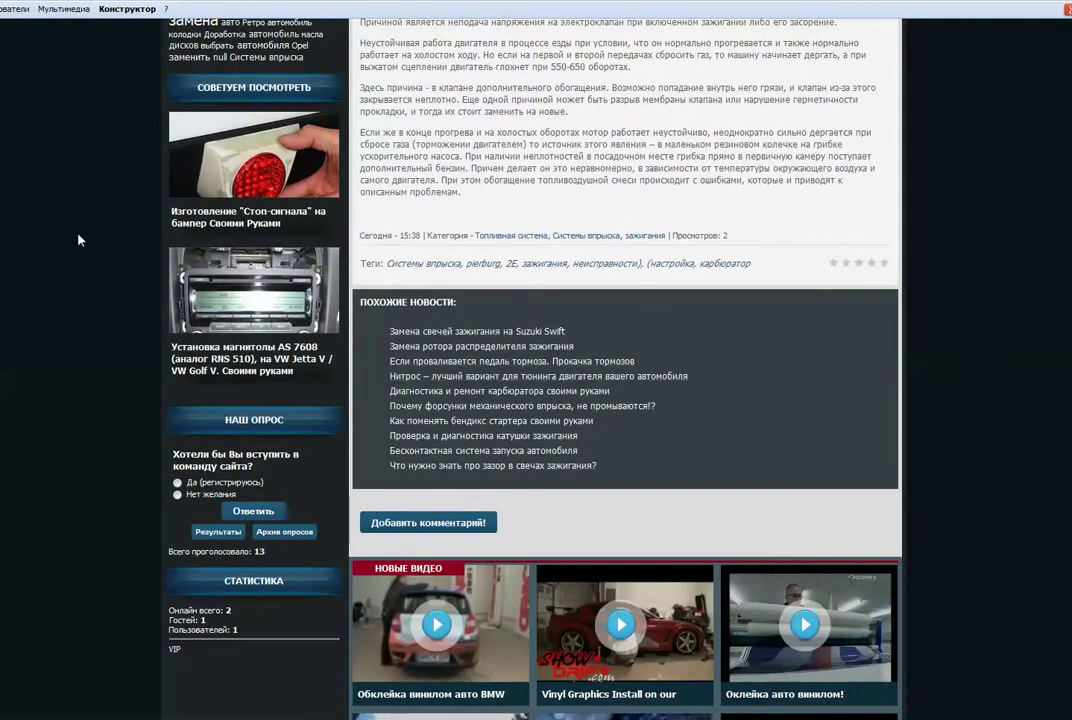
pyautogui.scroll(-2, 81, 242)
pyautogui.click(441, 334)
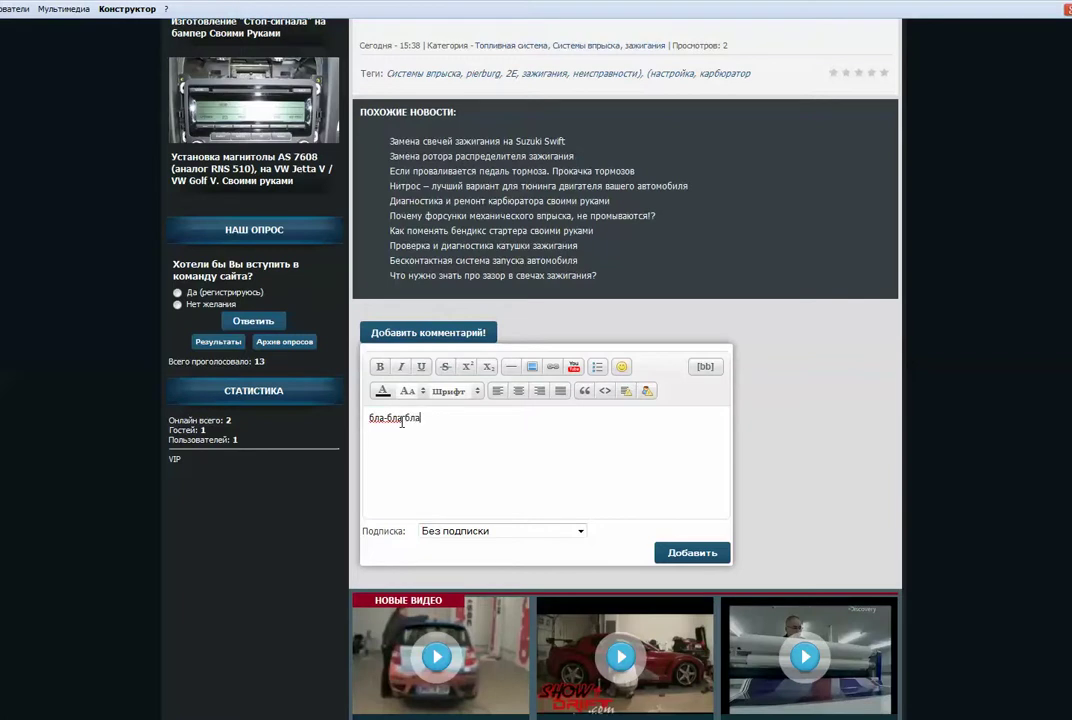
pyautogui.click(693, 553)
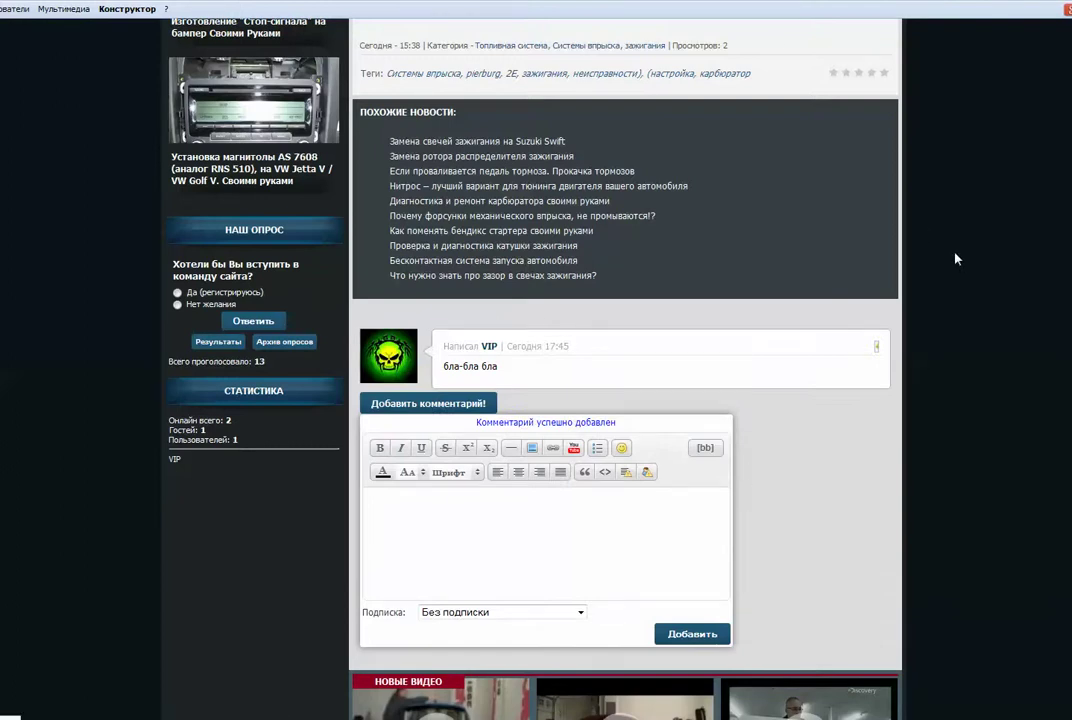
pyautogui.press('F5')
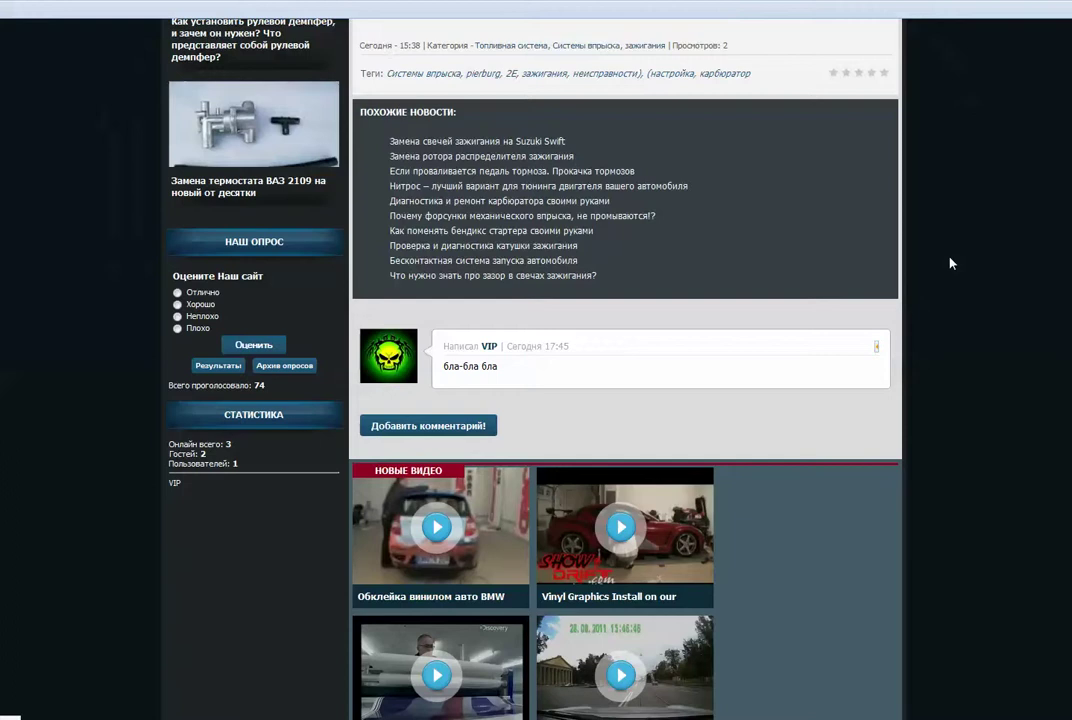
# Delete the "бла-бла бла" comment from the carburettor article
pyautogui.scroll(-2, 945, 265)
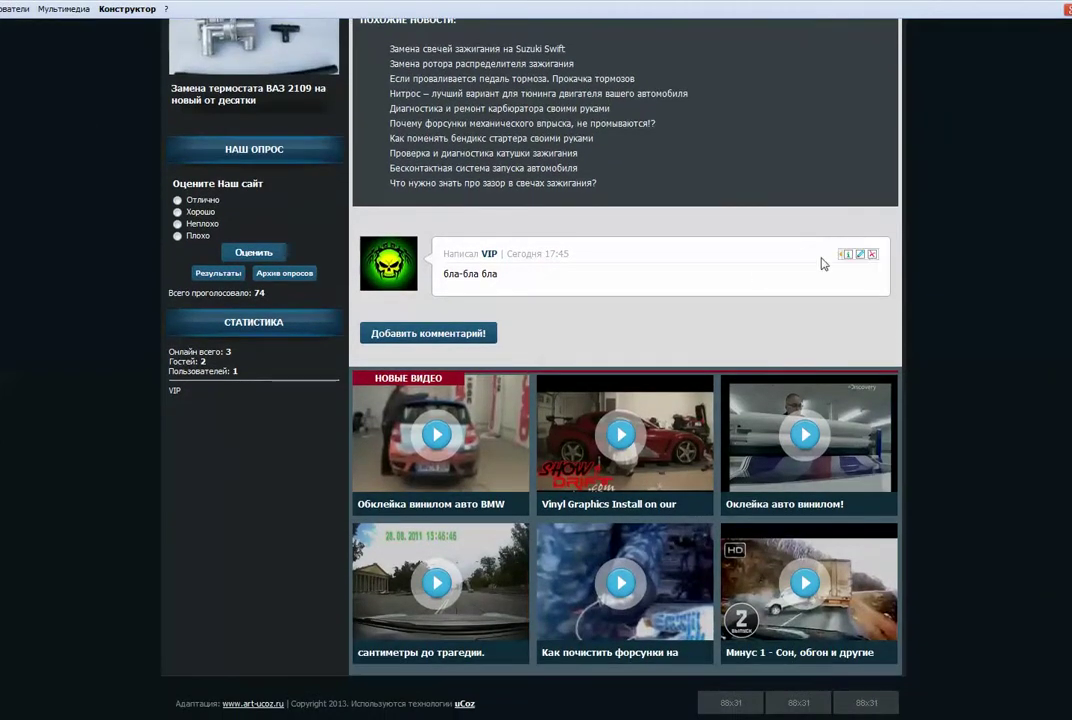
pyautogui.click(872, 255)
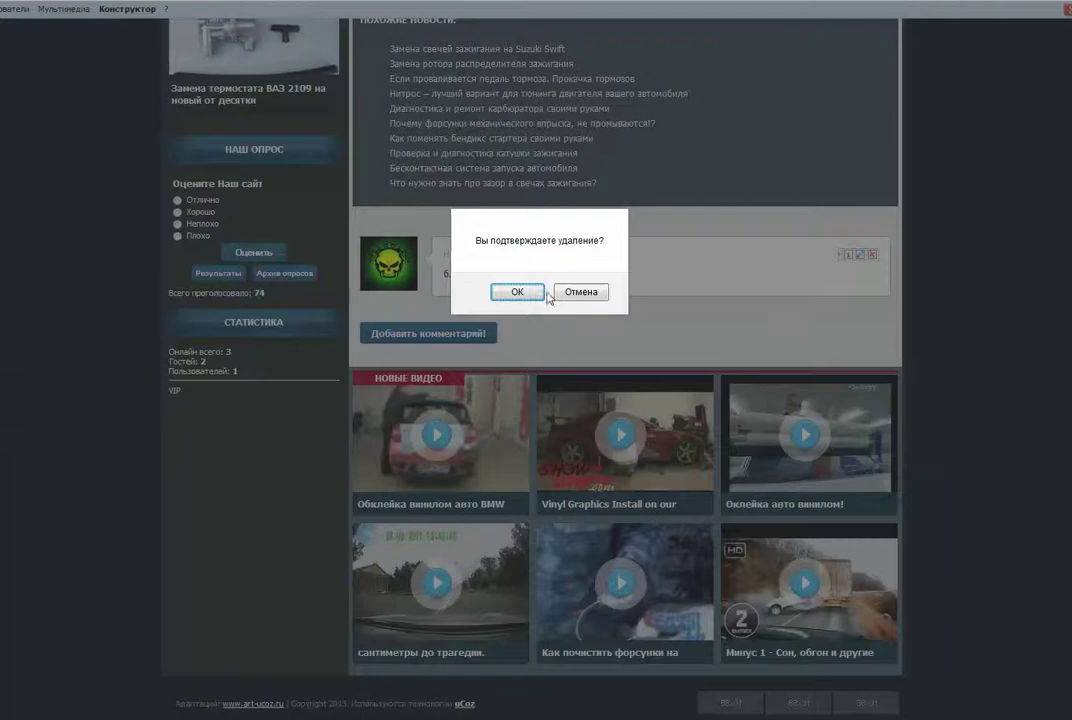
pyautogui.click(584, 291)
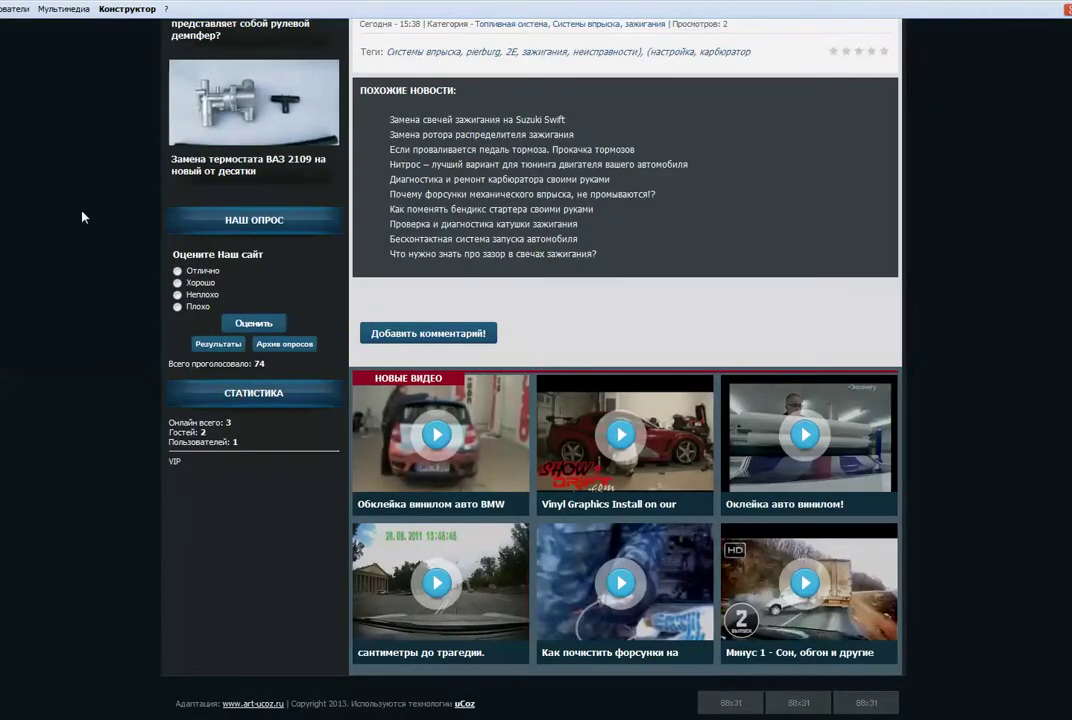
# Open the «Тюнинг автомобилей» category of the video catalog and look through its videos and useful articles
pyautogui.scroll(10, 82, 216)
pyautogui.scroll(5, 87, 215)
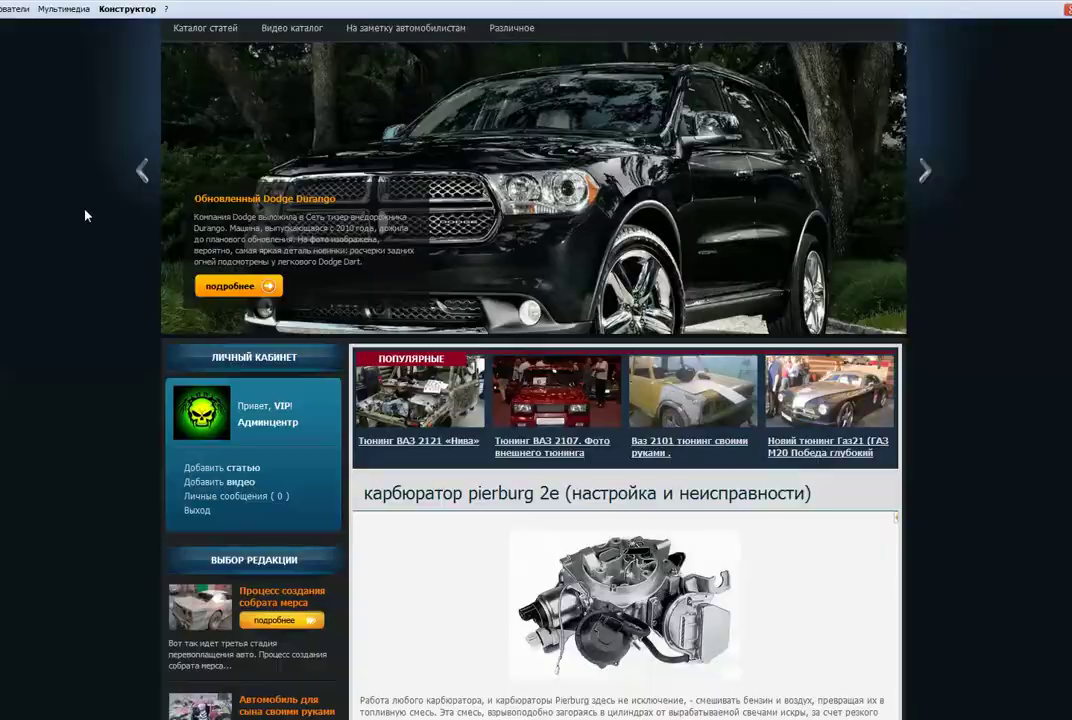
pyautogui.scroll(2, 85, 215)
pyautogui.moveTo(293, 122)
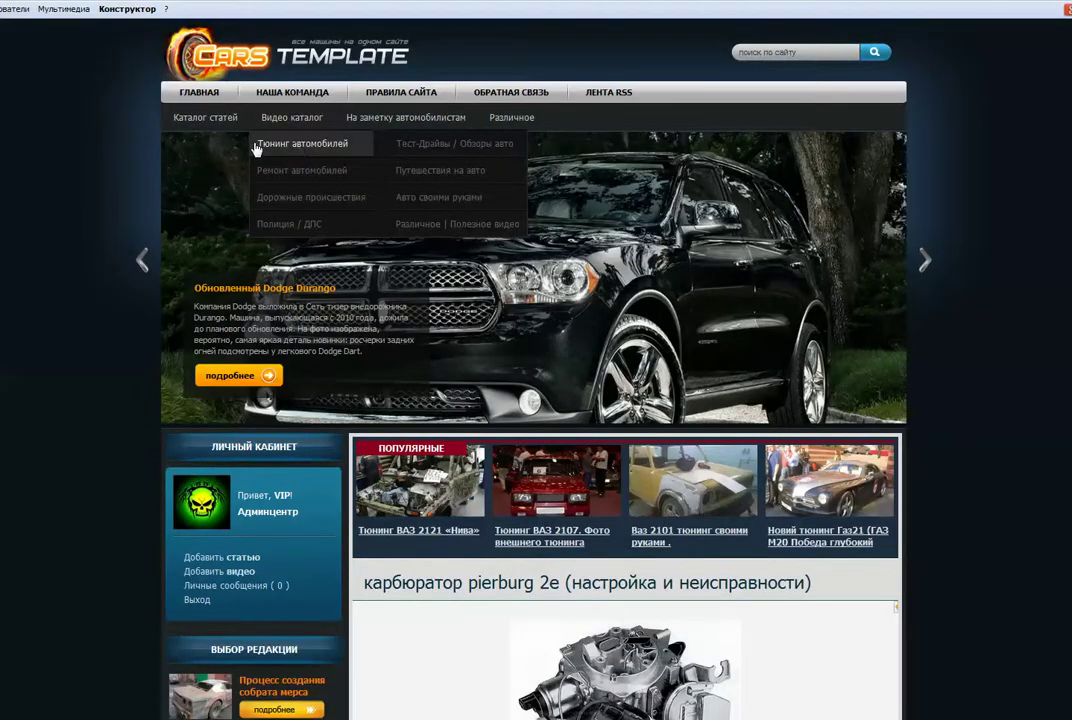
pyautogui.click(256, 145)
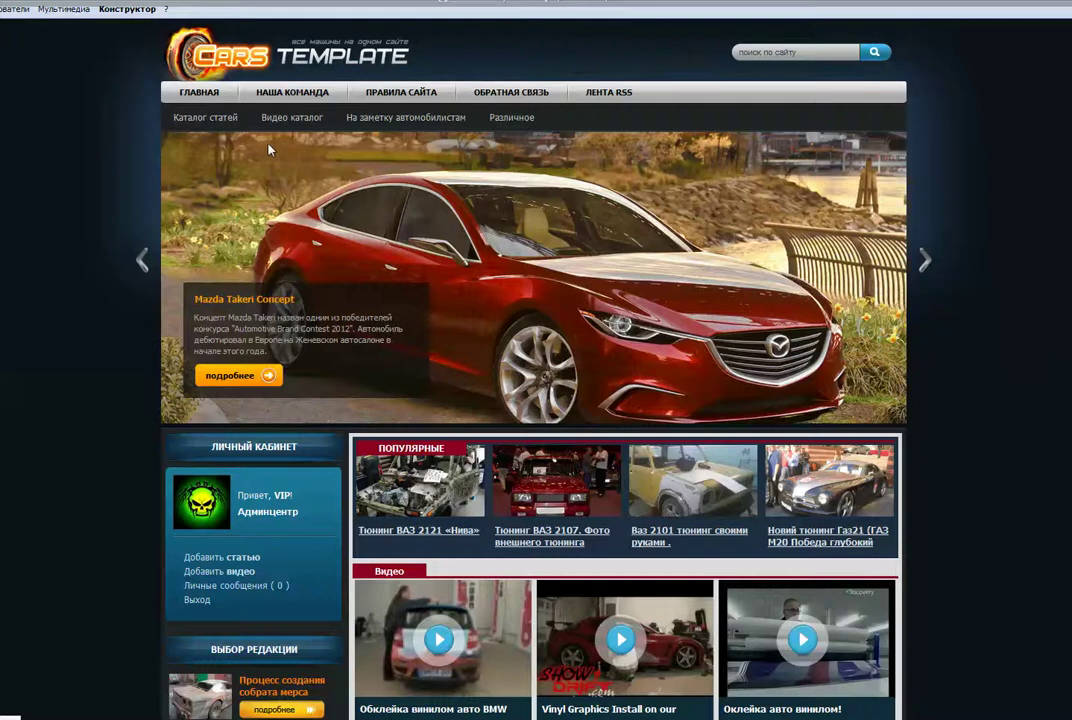
pyautogui.scroll(-5, 102, 157)
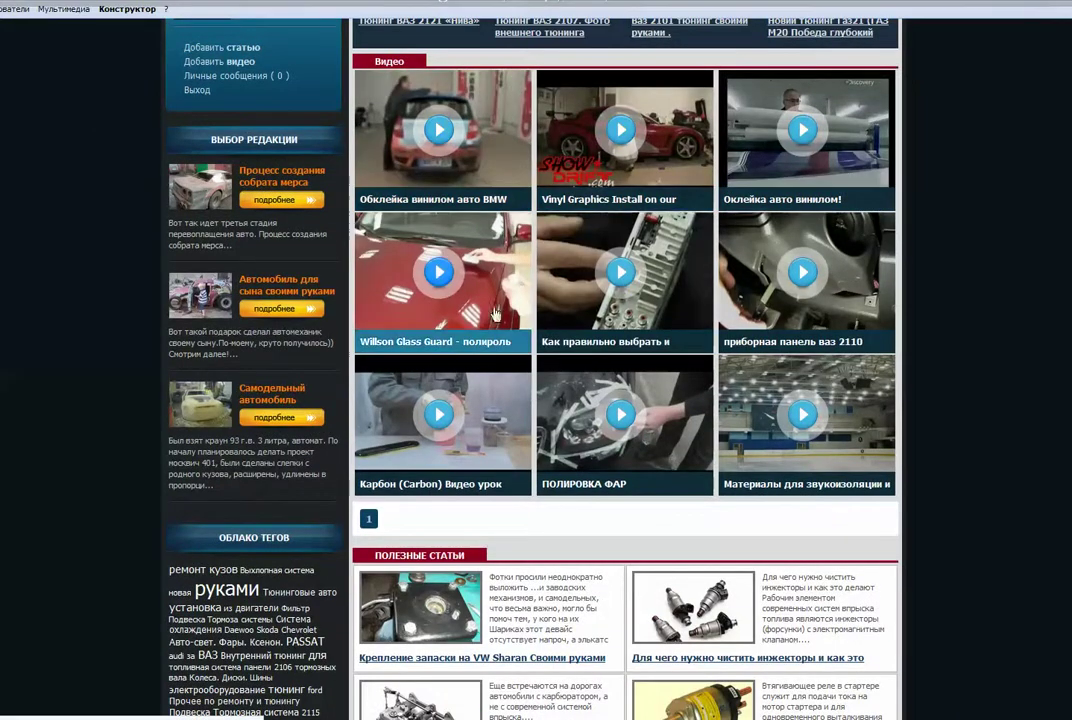
pyautogui.scroll(5, 620, 408)
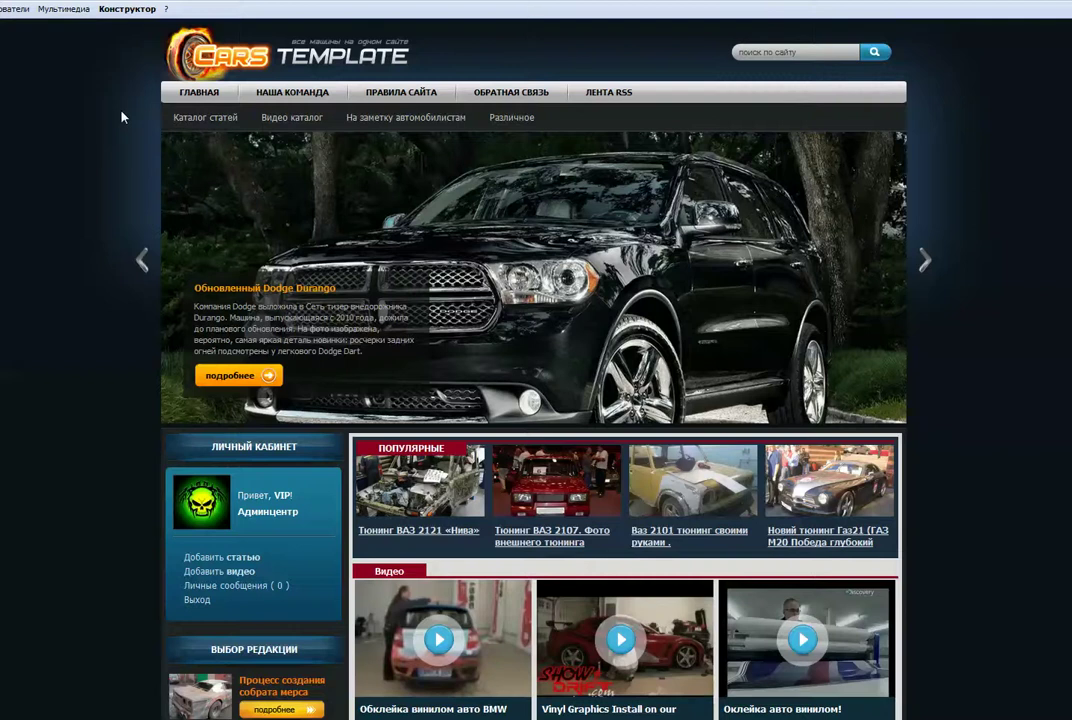
# Open the full «Видео каталог» and look through its video list down to the useful articles
pyautogui.moveTo(310, 121)
pyautogui.scroll(-5, 144, 94)
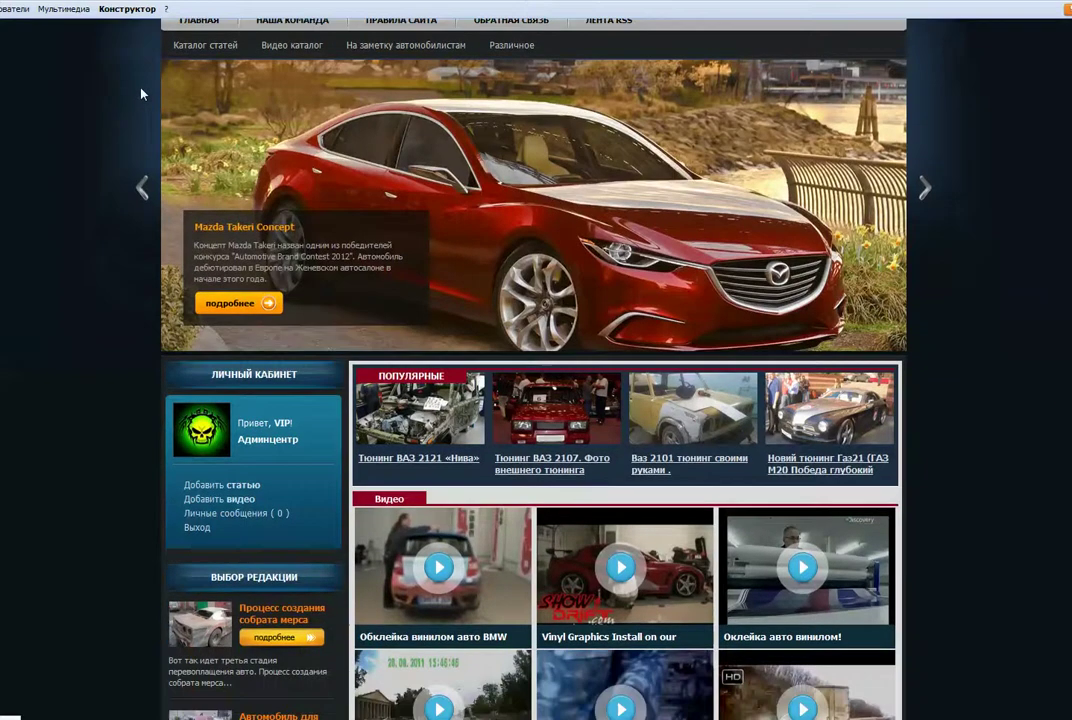
pyautogui.scroll(-1, 124, 84)
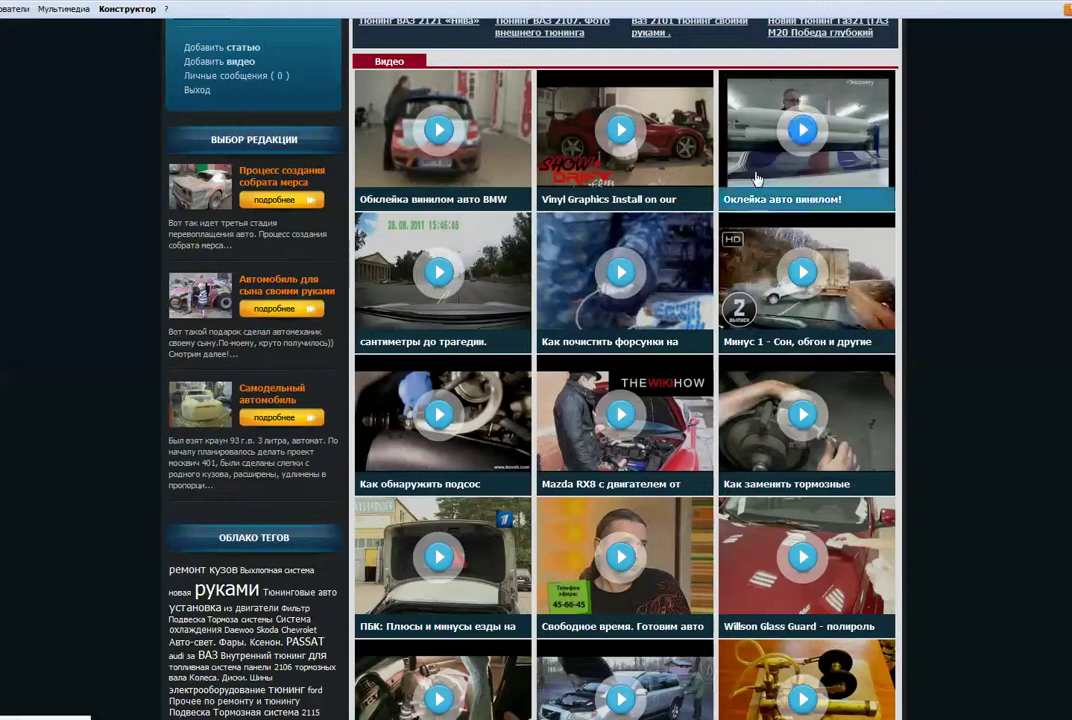
pyautogui.scroll(-5, 424, 321)
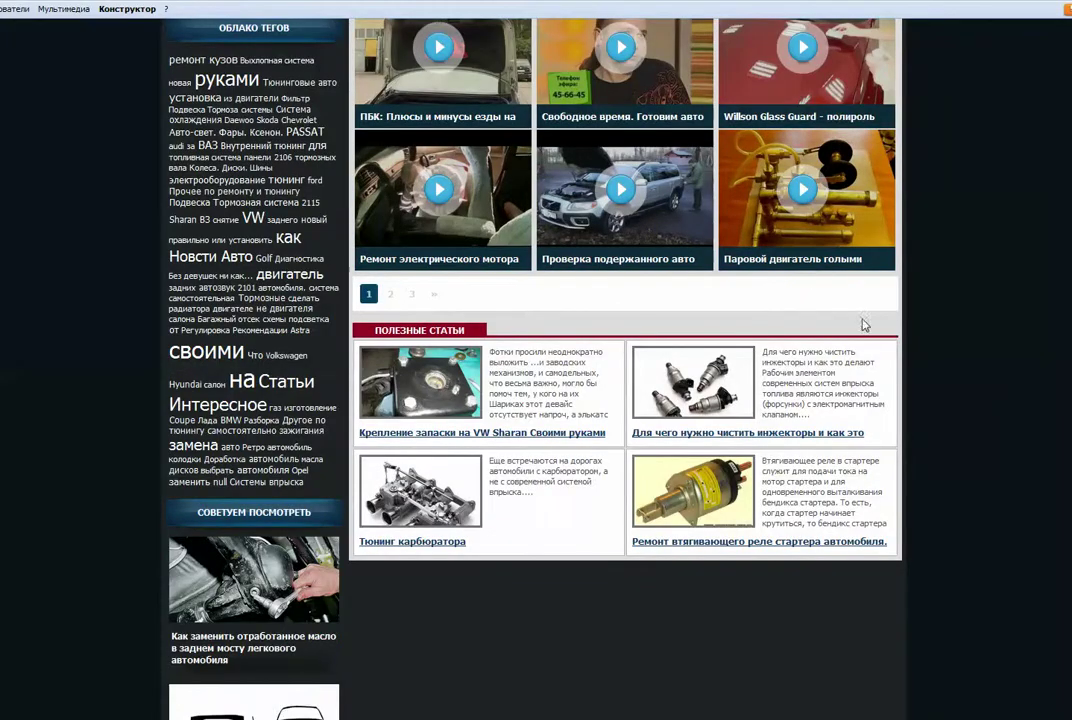
# Look over the «Обклейка винилом авто BMW» video page and its comment form, and return to the video catalog
pyautogui.scroll(5, 865, 330)
pyautogui.scroll(1, 928, 341)
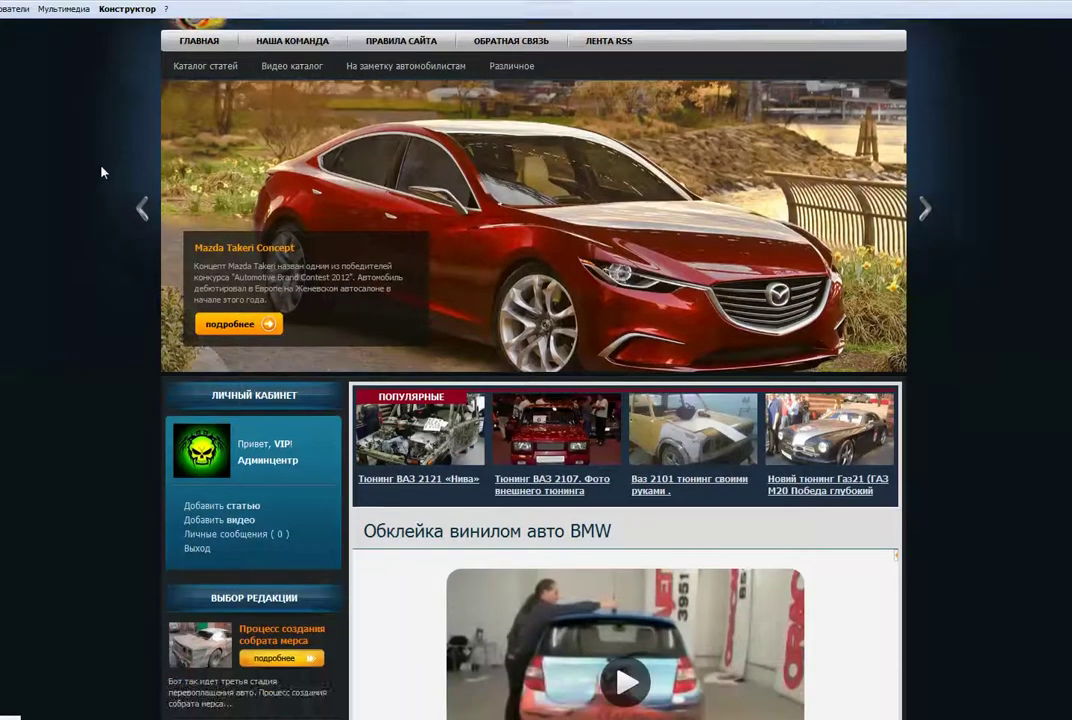
pyautogui.scroll(-3, 100, 168)
pyautogui.scroll(-1, 105, 162)
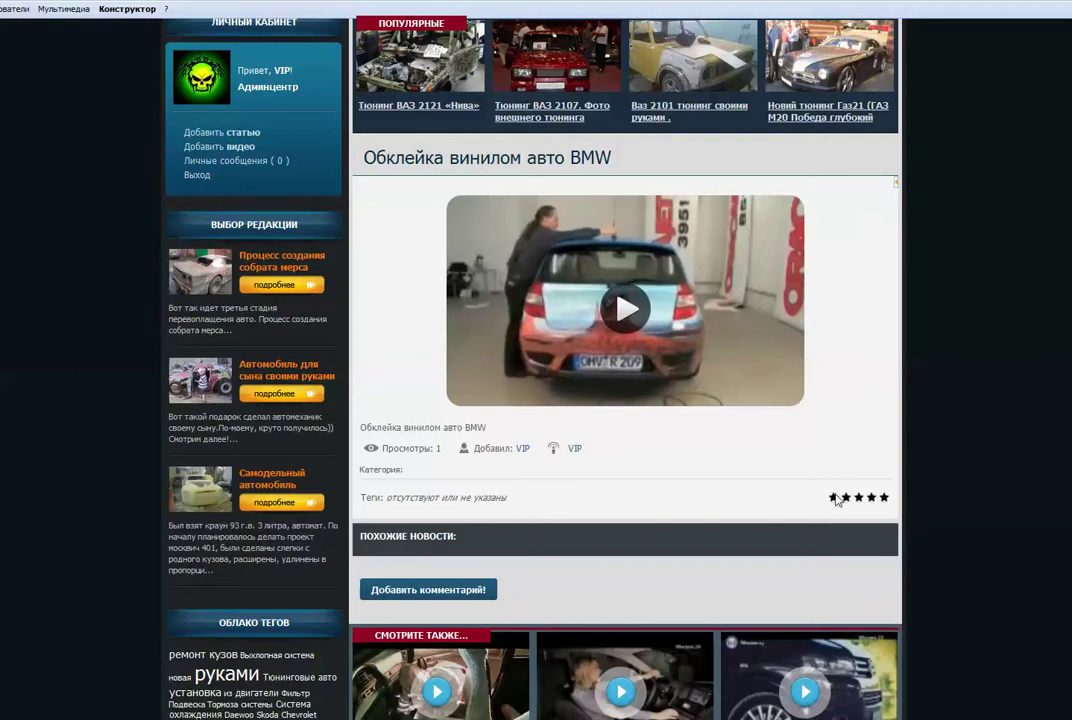
pyautogui.click(441, 590)
pyautogui.click(441, 590)
pyautogui.hotkey('alt', 'Left')
pyautogui.scroll(-1, 818, 316)
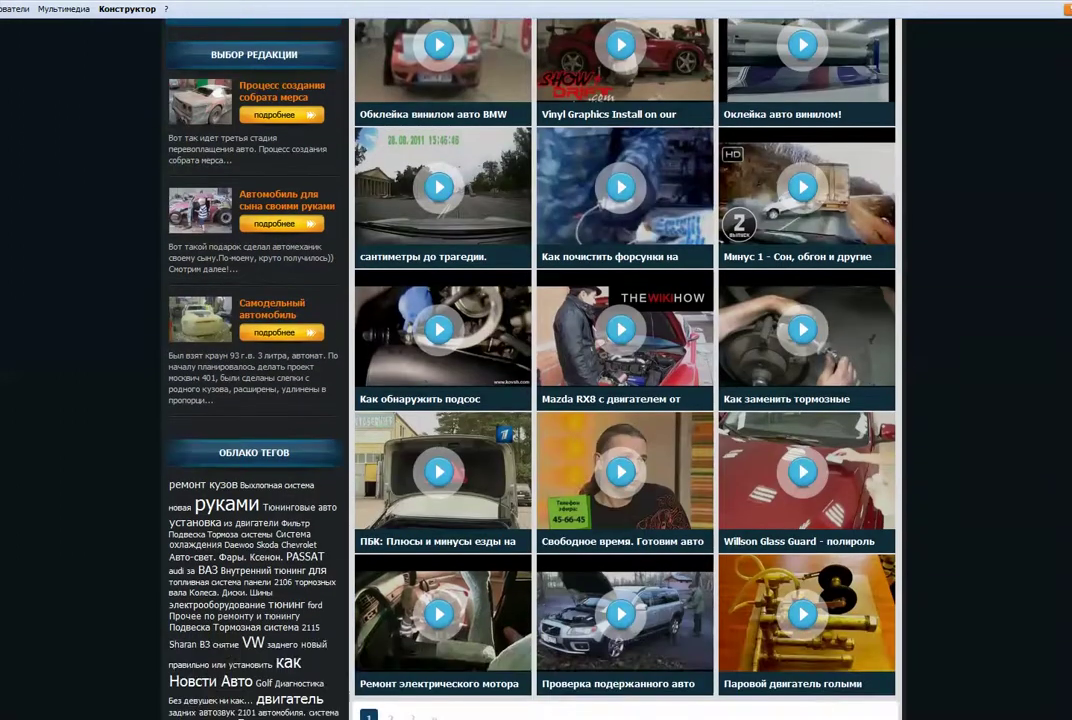
# Open the «Как заменить тормозные колодки на задней оси Passat 35i» video page and play part of its video
pyautogui.click(813, 328)
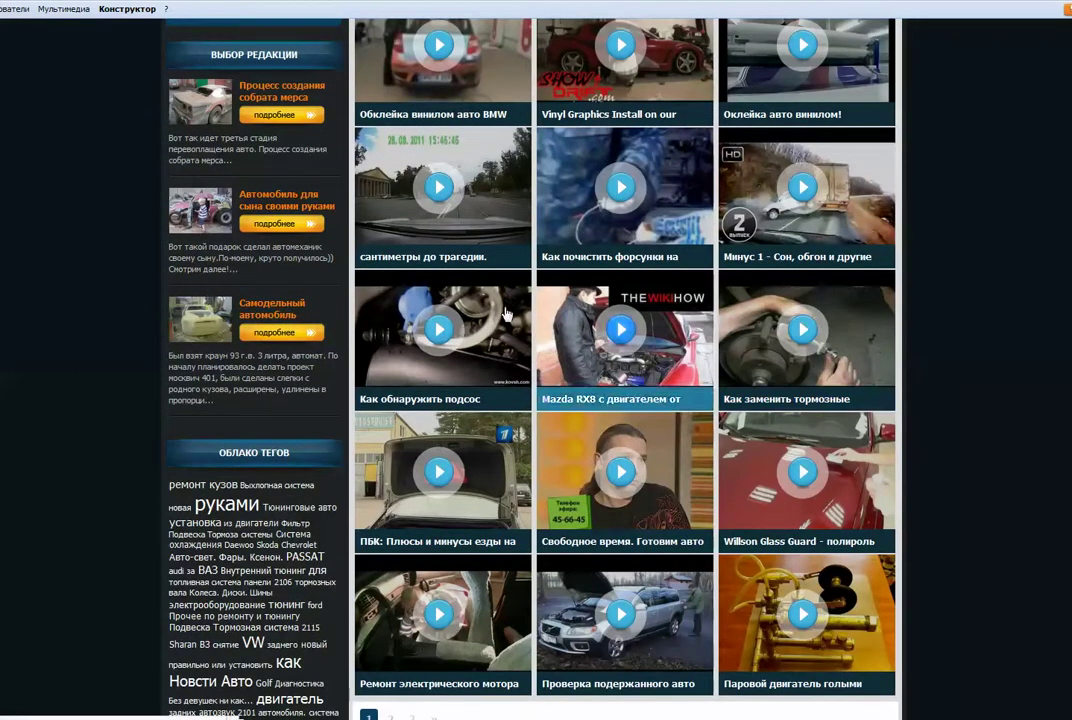
pyautogui.scroll(-5, 972, 397)
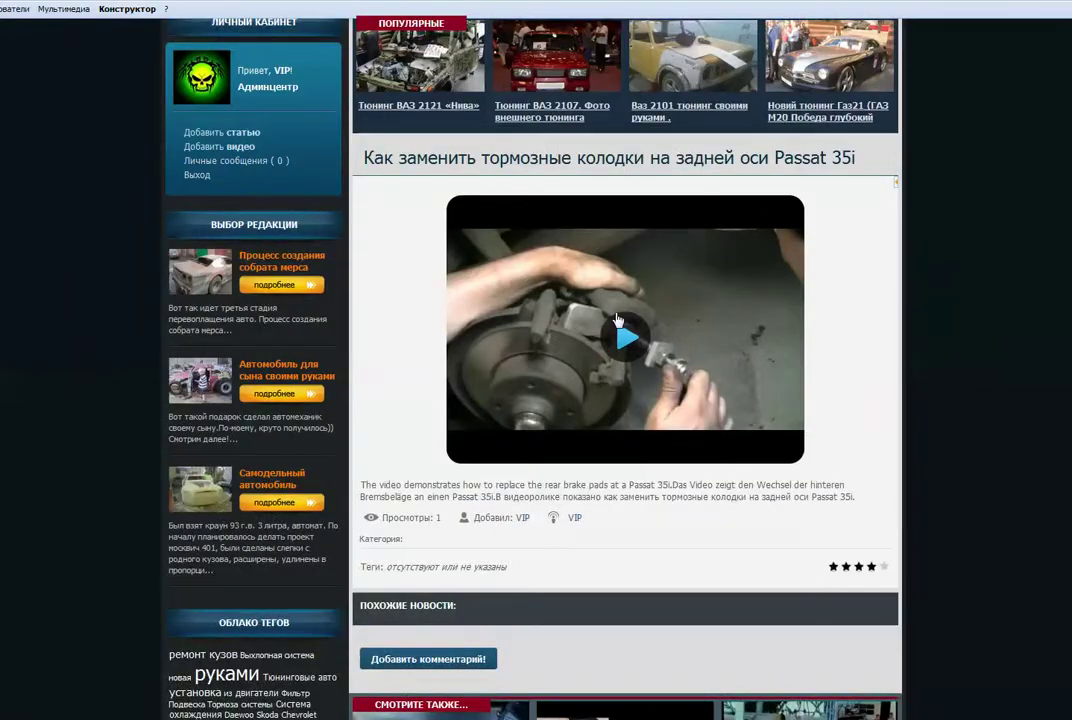
pyautogui.click(629, 339)
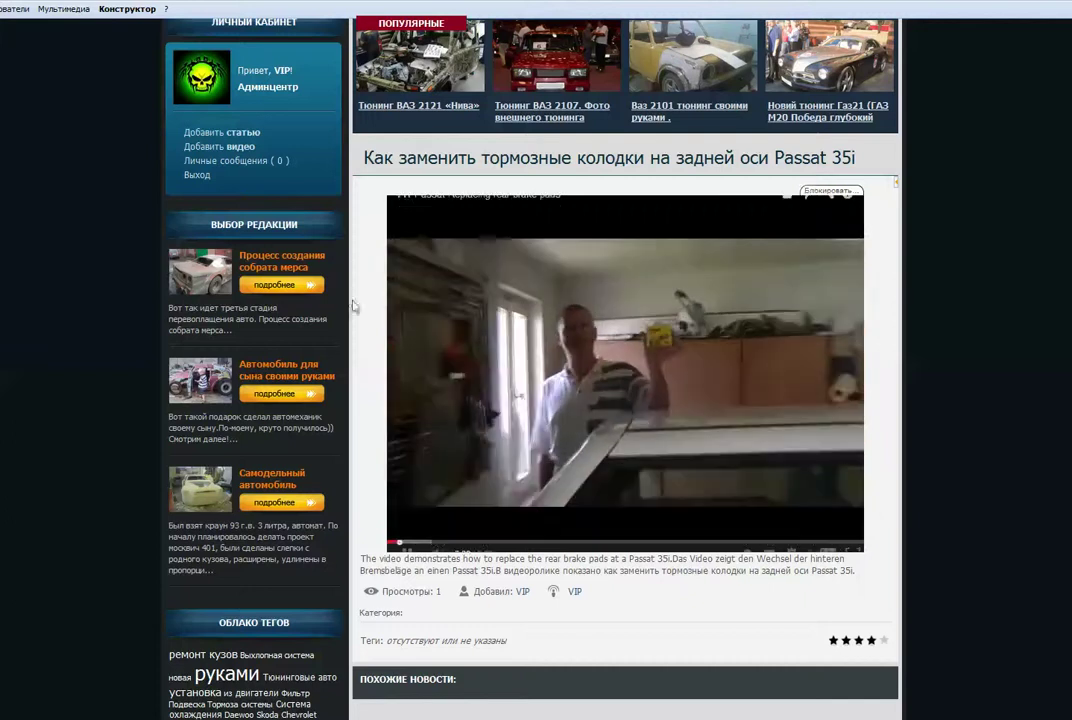
pyautogui.click(425, 529)
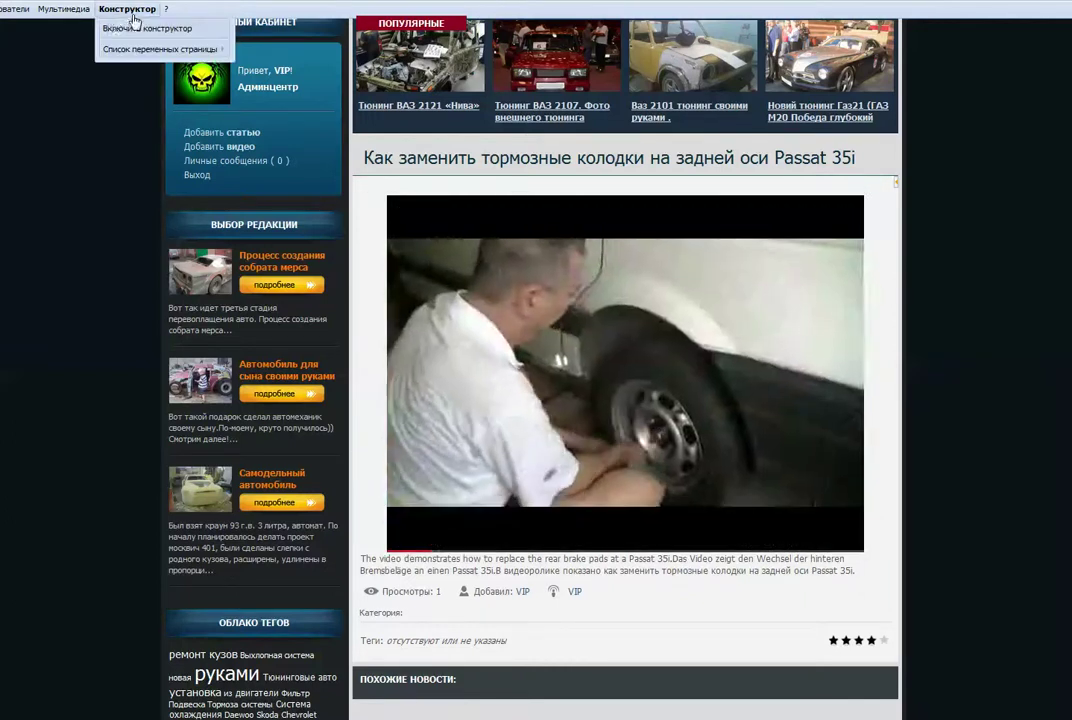
pyautogui.click(127, 8)
pyautogui.scroll(4, 79, 156)
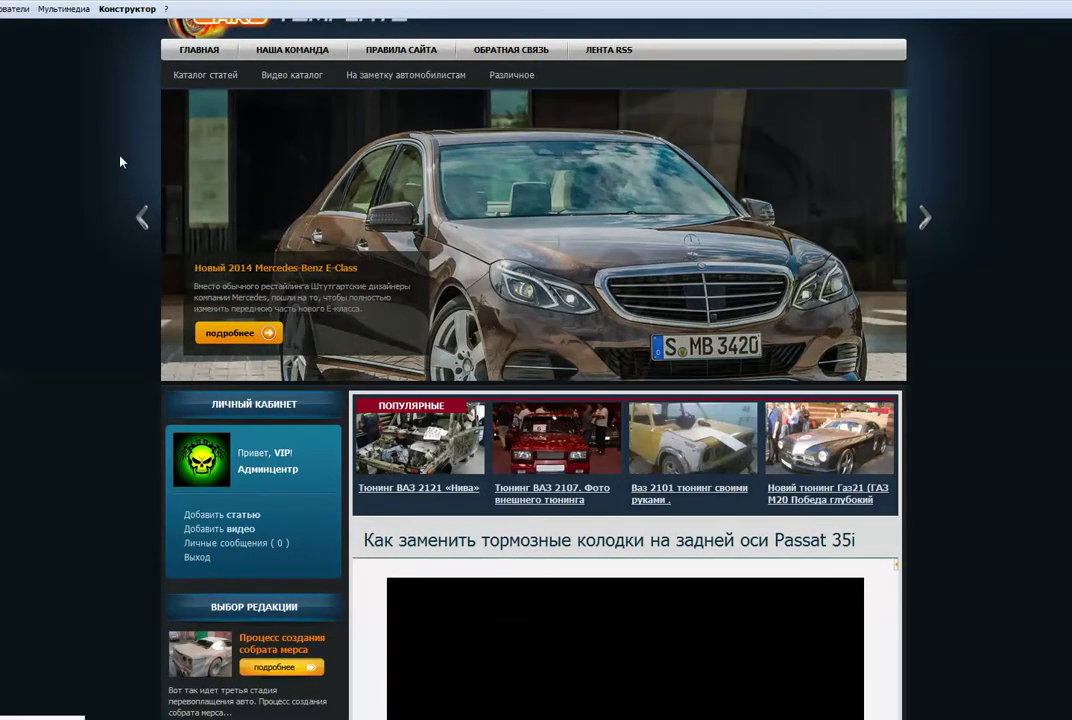
# Look over the article list on the site's home page and open the form for adding an article
pyautogui.scroll(-2, 120, 161)
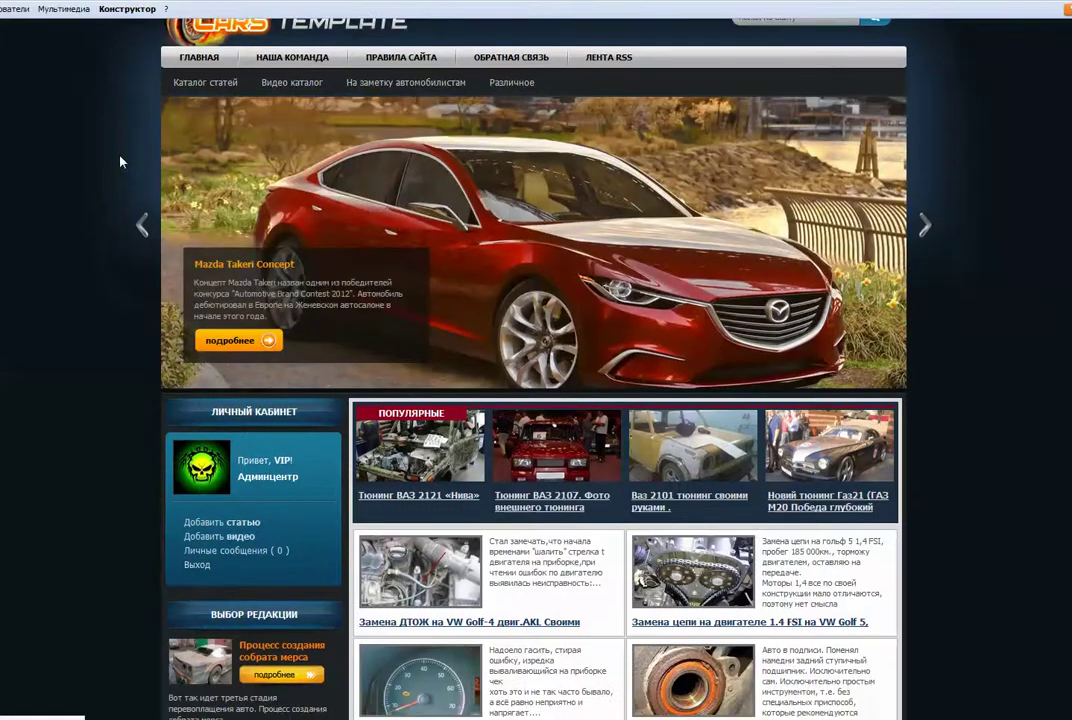
pyautogui.scroll(-1, 120, 161)
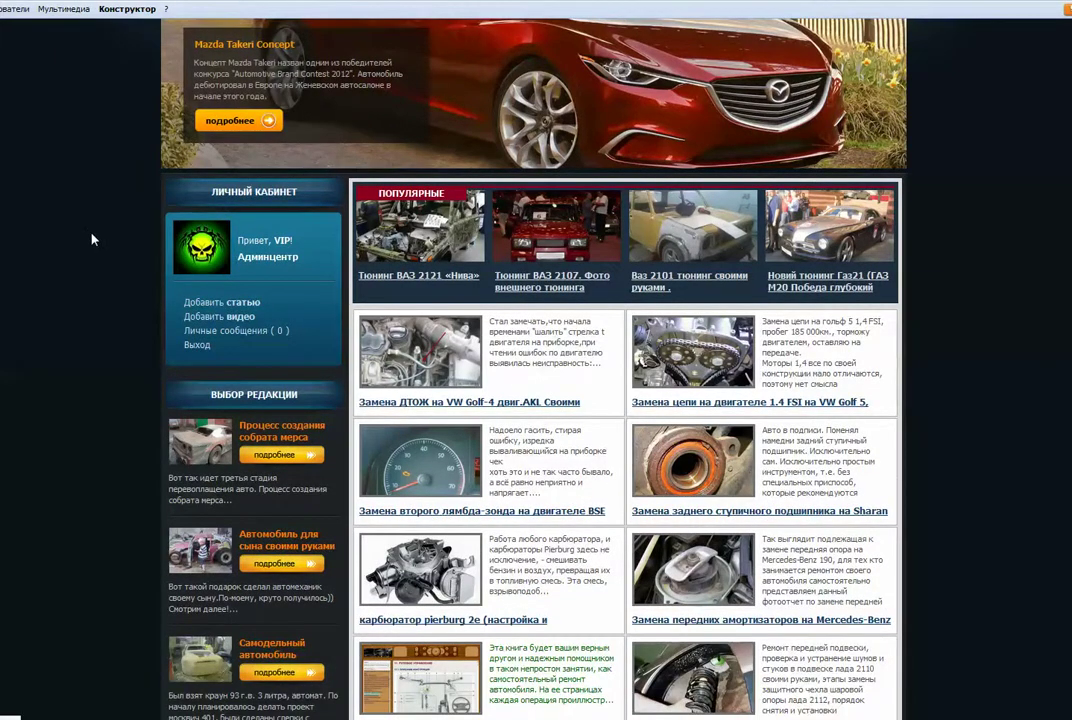
pyautogui.scroll(-4, 92, 237)
pyautogui.scroll(-1, 705, 272)
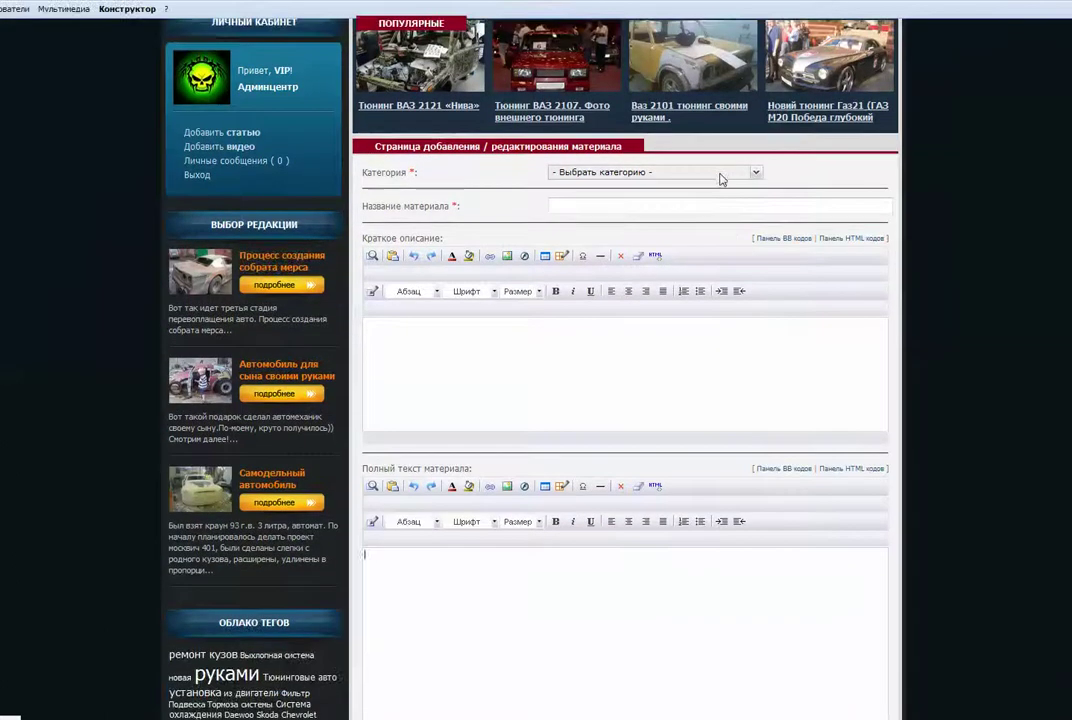
# Assign the new article to Автозвук, Авто Своими Руками, Внешний обвес and «Колеса. Диски. Шины», and look over the remaining form fields
pyautogui.click(712, 174)
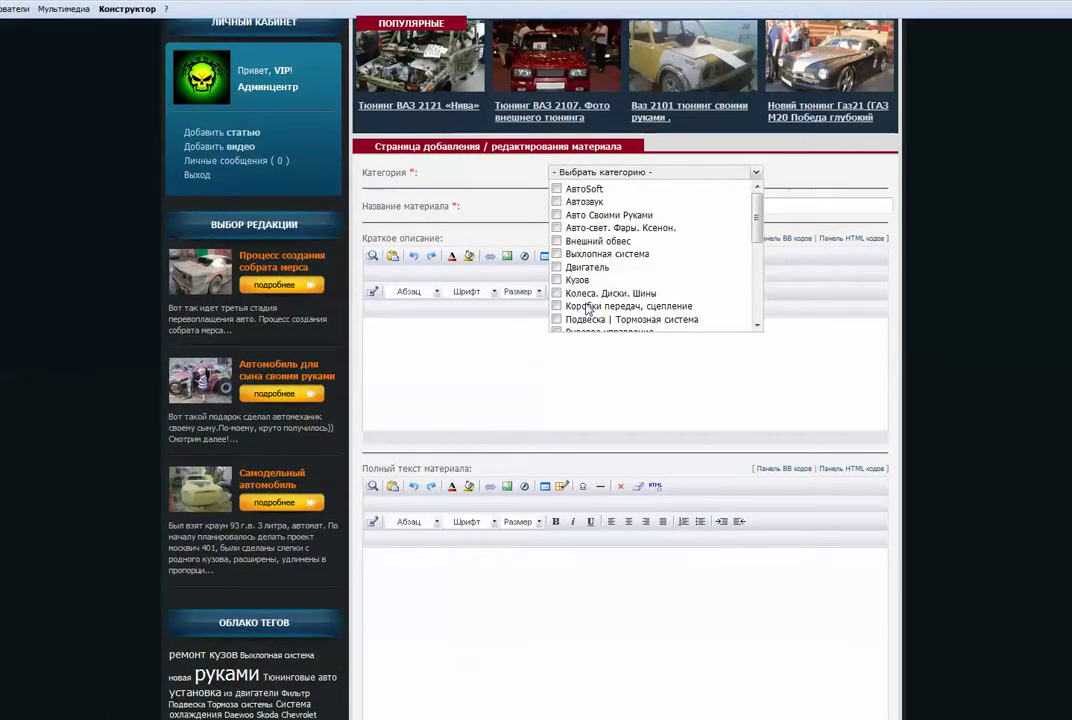
pyautogui.click(577, 202)
pyautogui.click(576, 215)
pyautogui.click(580, 241)
pyautogui.click(576, 293)
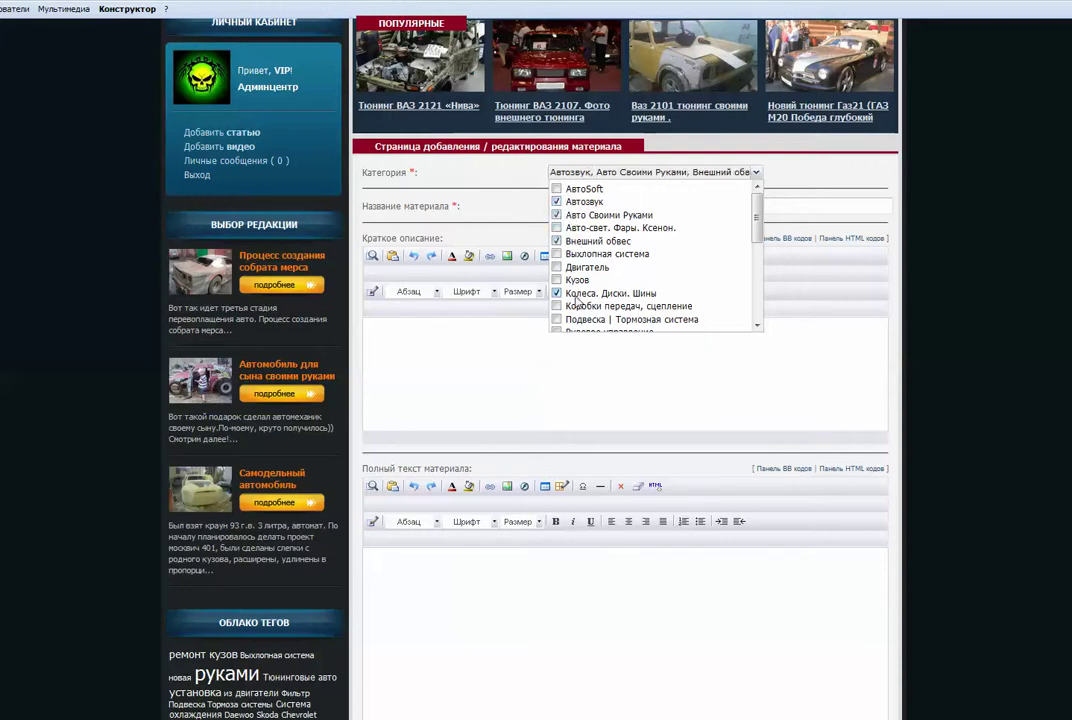
pyautogui.scroll(-5, 55, 191)
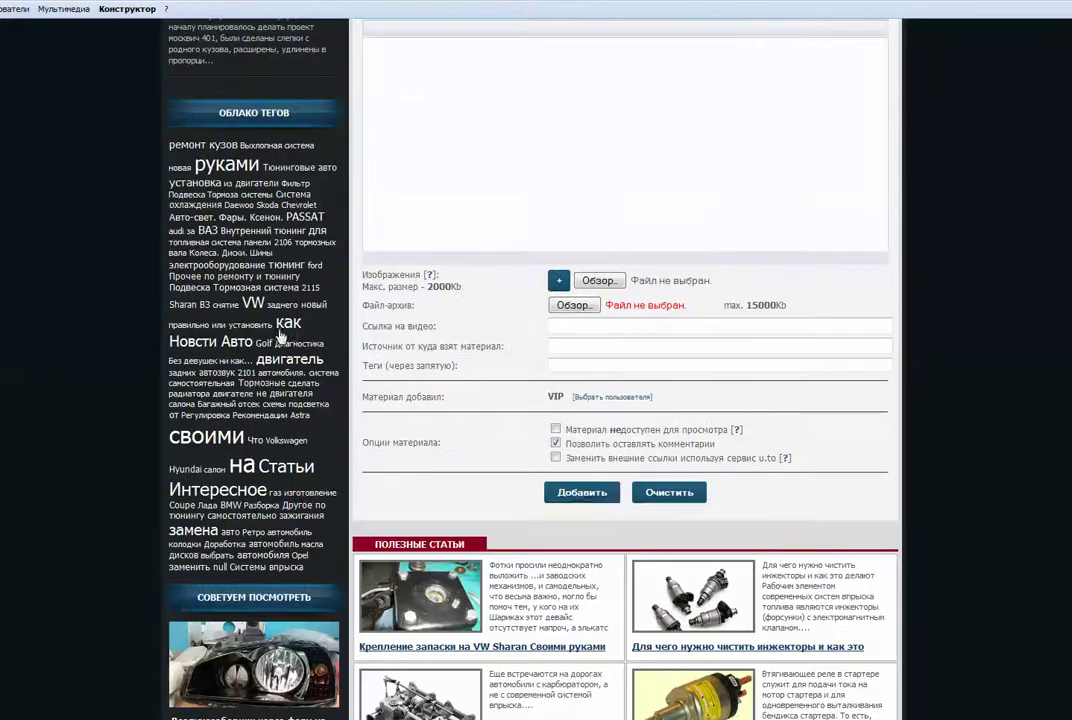
pyautogui.scroll(7, 64, 203)
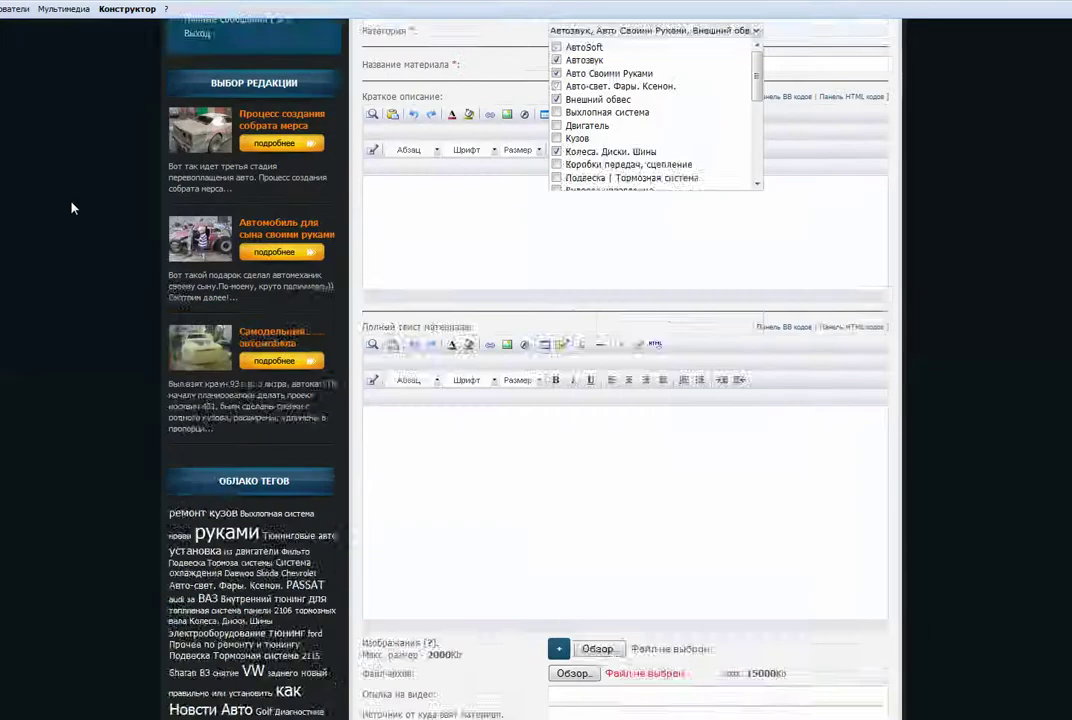
# Open the form for adding a video and look through its code, file upload and link options
pyautogui.click(243, 318)
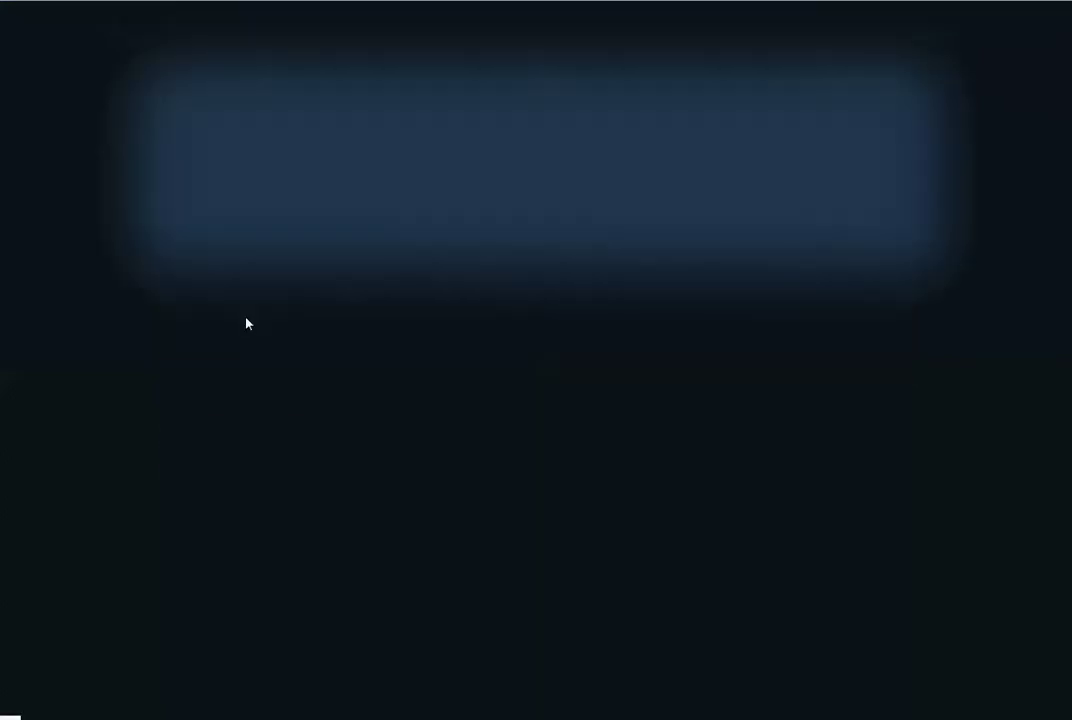
pyautogui.scroll(-4, 193, 312)
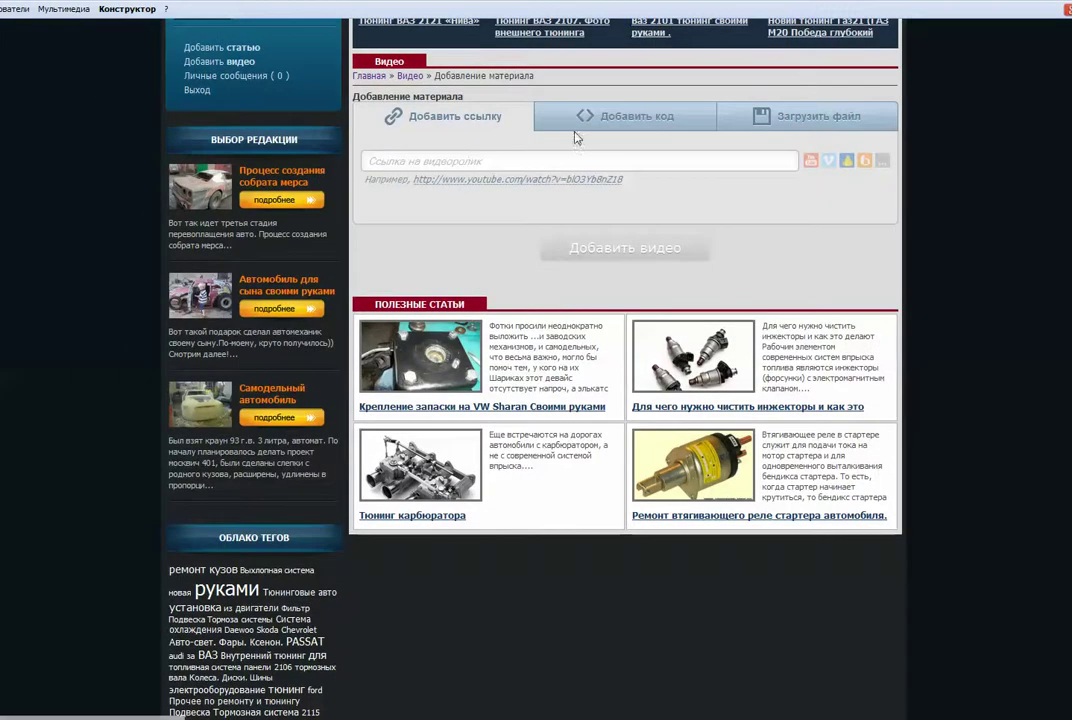
pyautogui.click(650, 122)
pyautogui.click(822, 114)
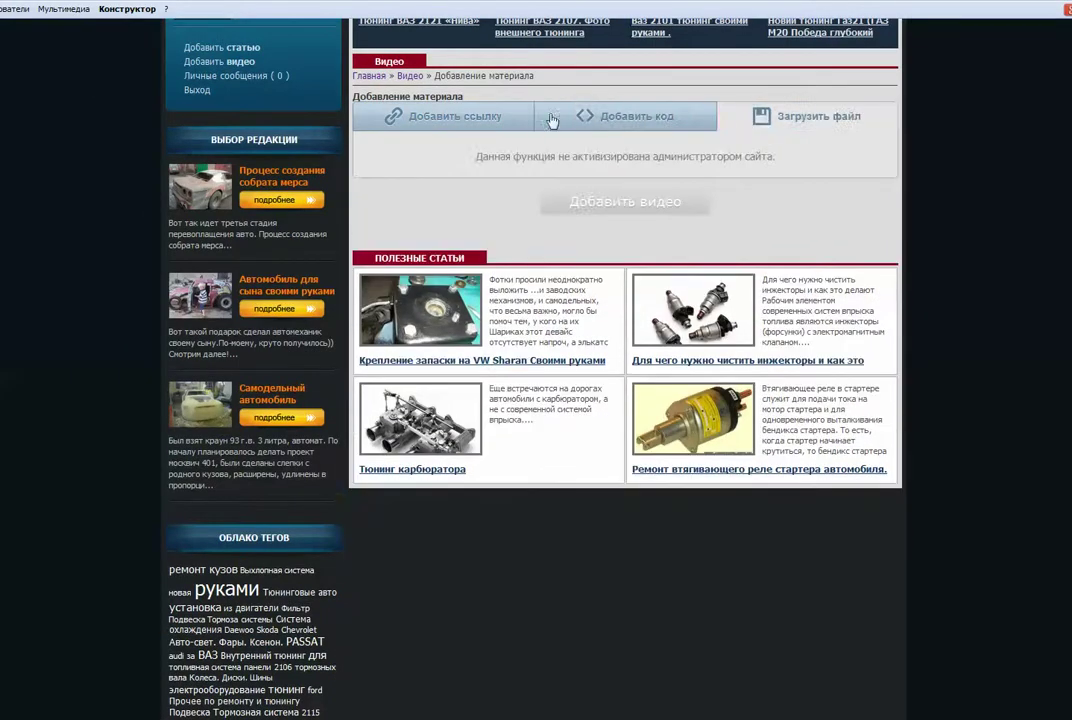
pyautogui.click(460, 117)
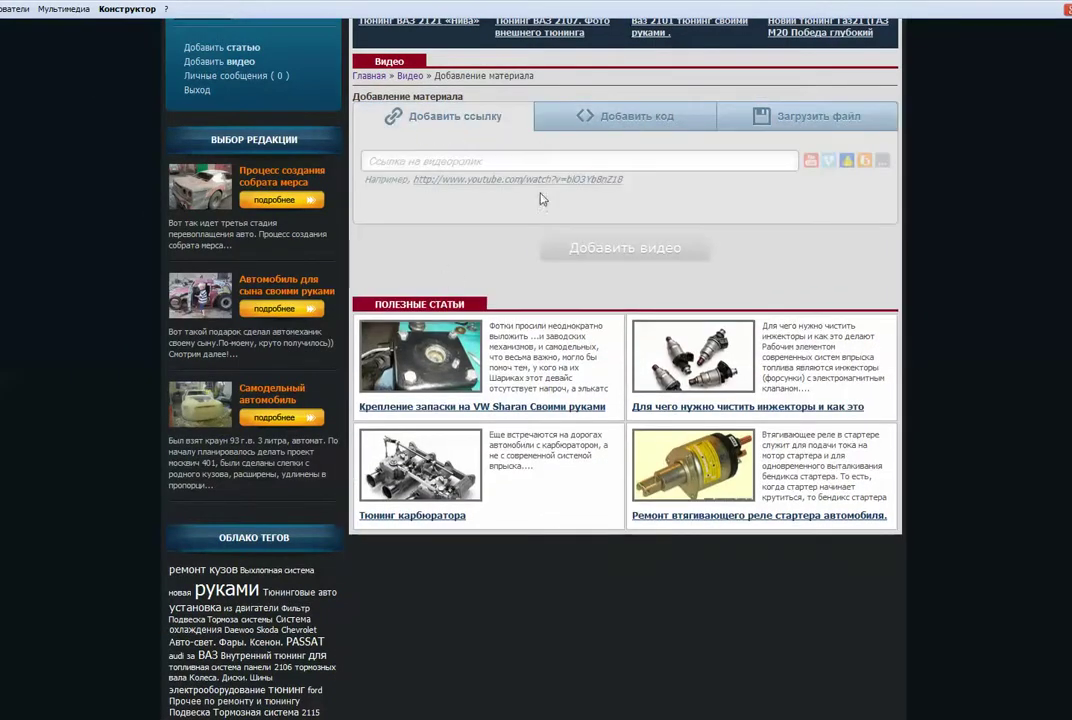
pyautogui.scroll(5, 104, 179)
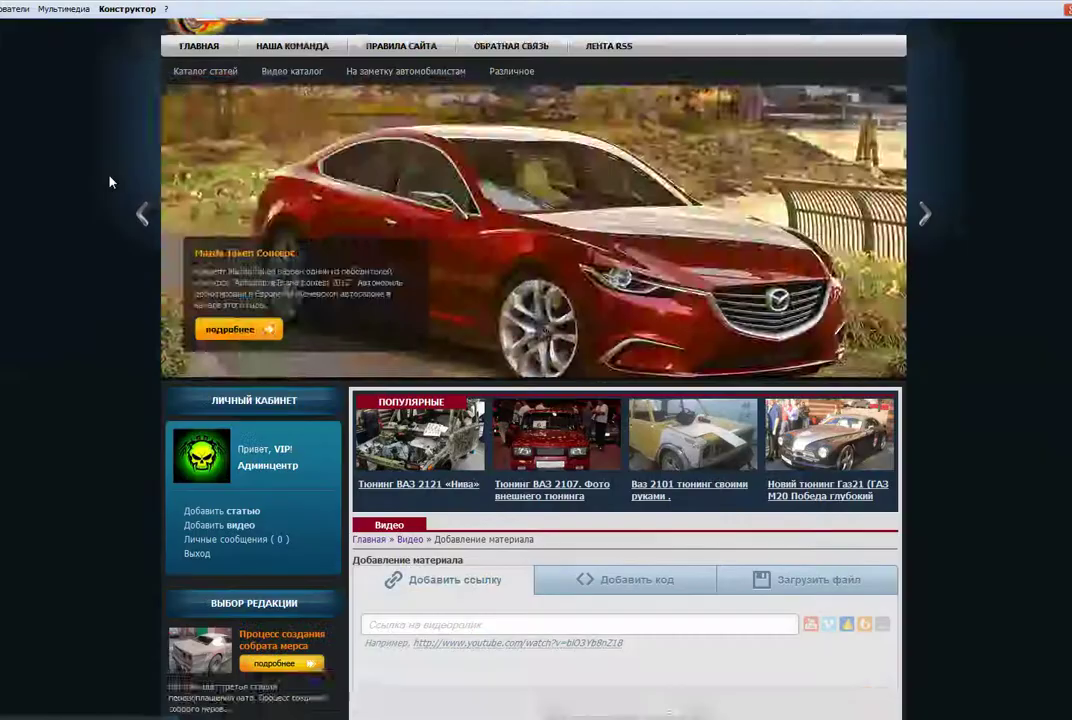
pyautogui.scroll(-3, 104, 179)
pyautogui.moveTo(622, 349); pyautogui.dragTo(421, 358)
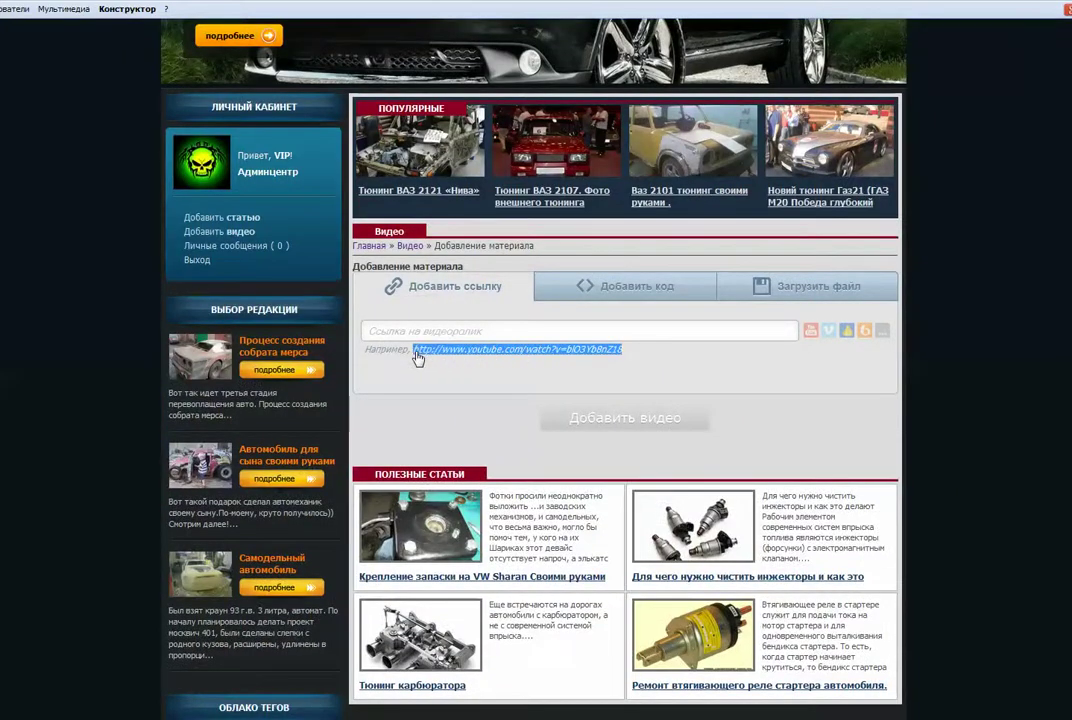
pyautogui.click(498, 327)
pyautogui.write('http://www.youtube.com/watch?v=blO3Yb8nZ18')
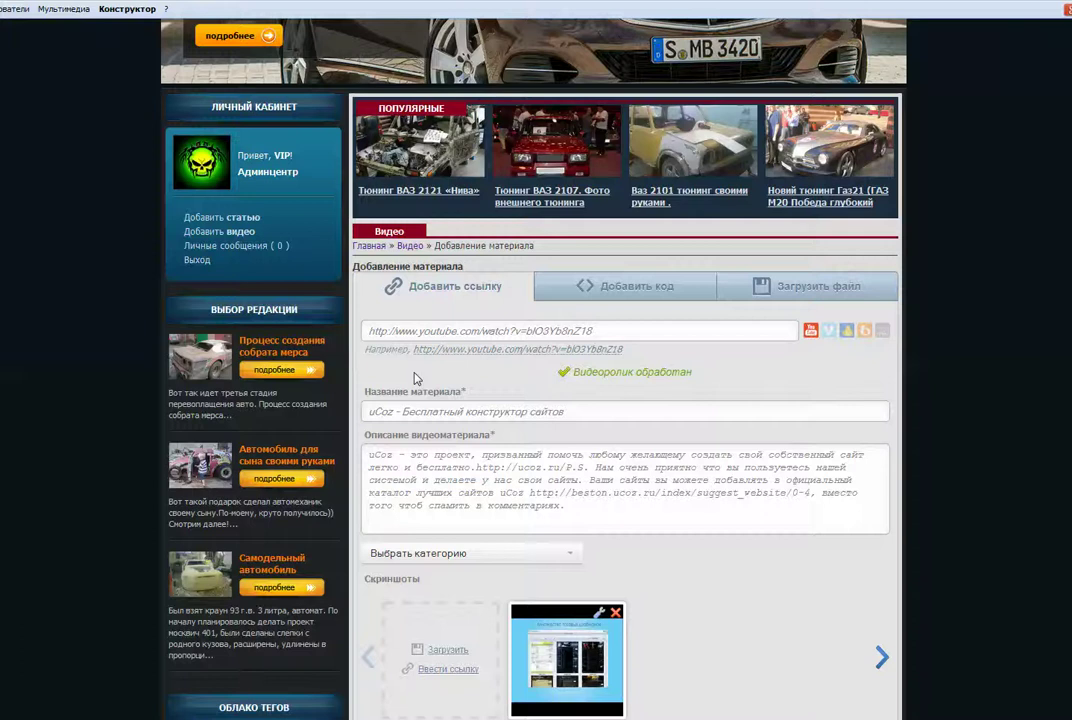
# Look over the new video's title, description, category and screenshot fields, and return to the site's home page
pyautogui.scroll(-3, 430, 390)
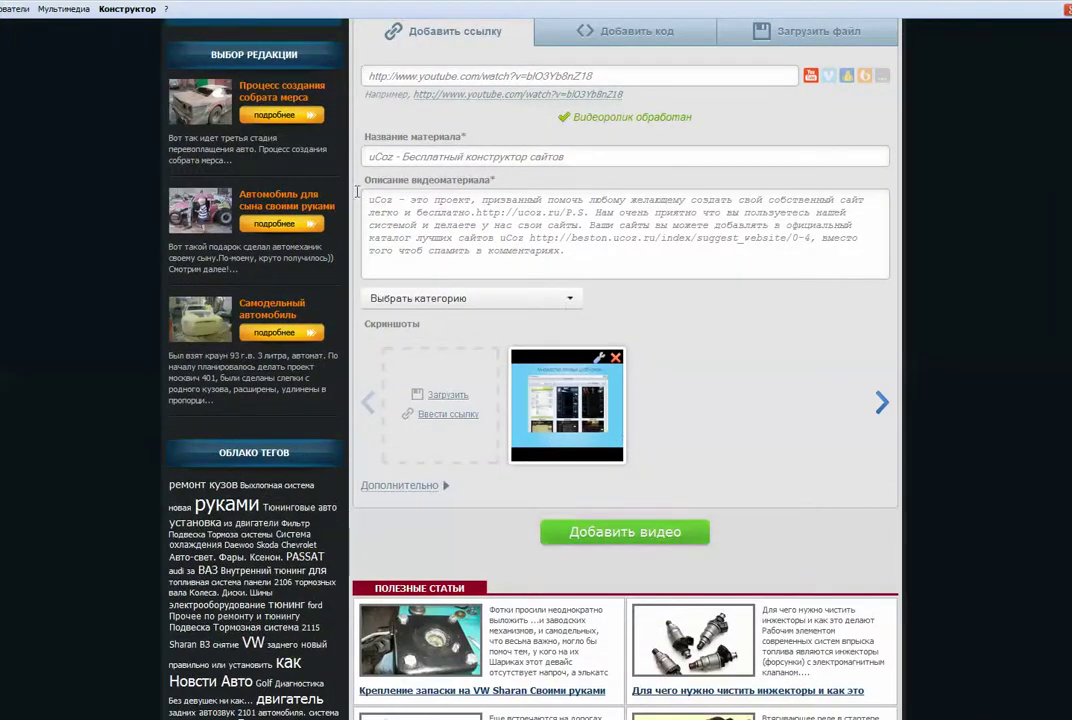
pyautogui.scroll(5, 65, 208)
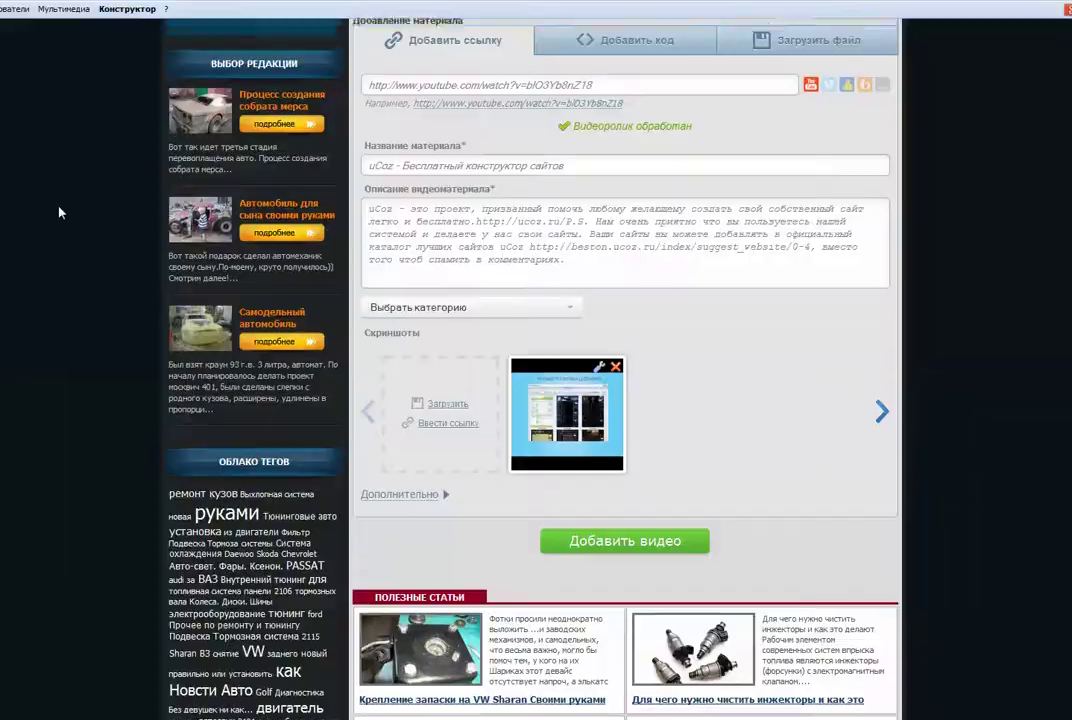
pyautogui.scroll(2, 96, 252)
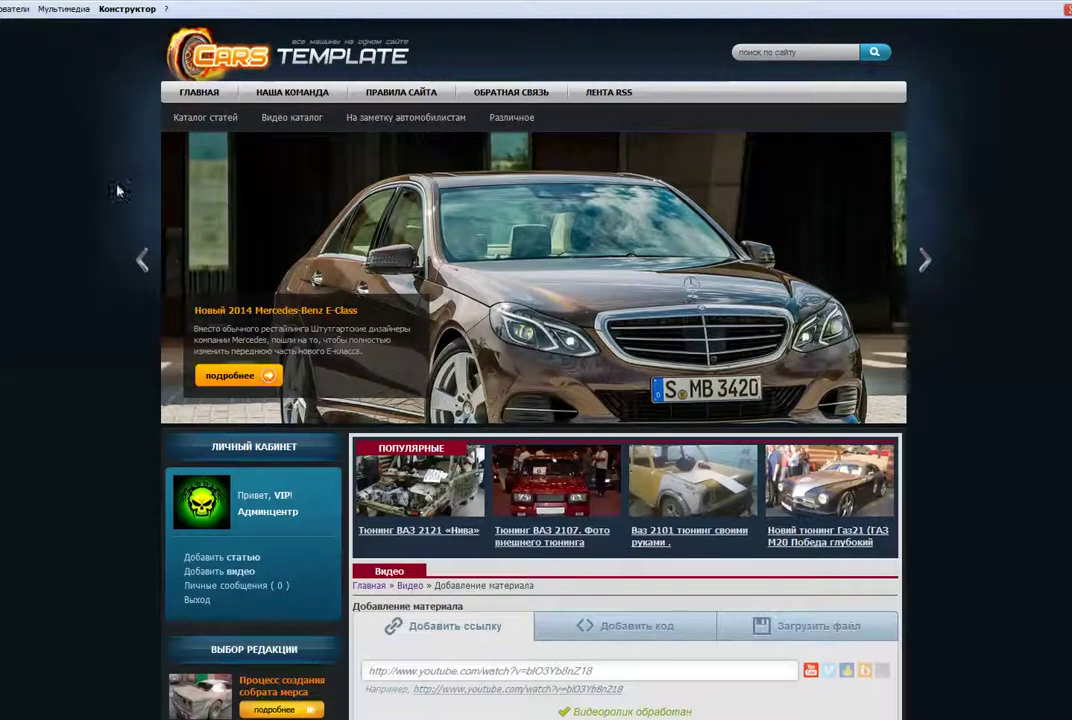
pyautogui.click(178, 90)
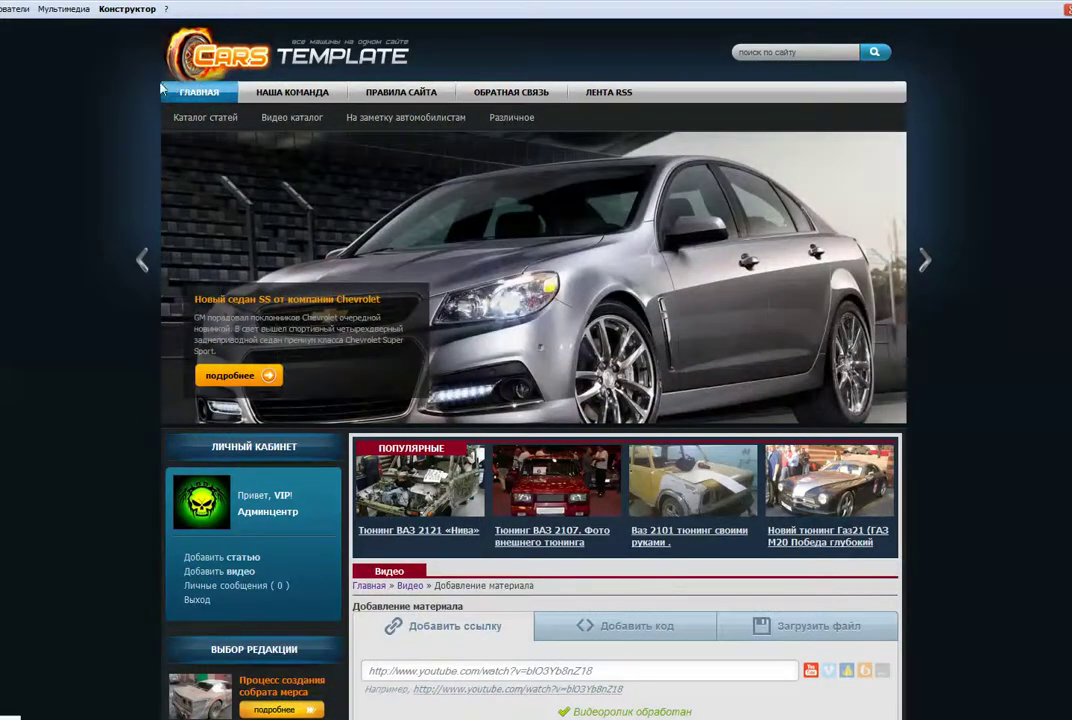